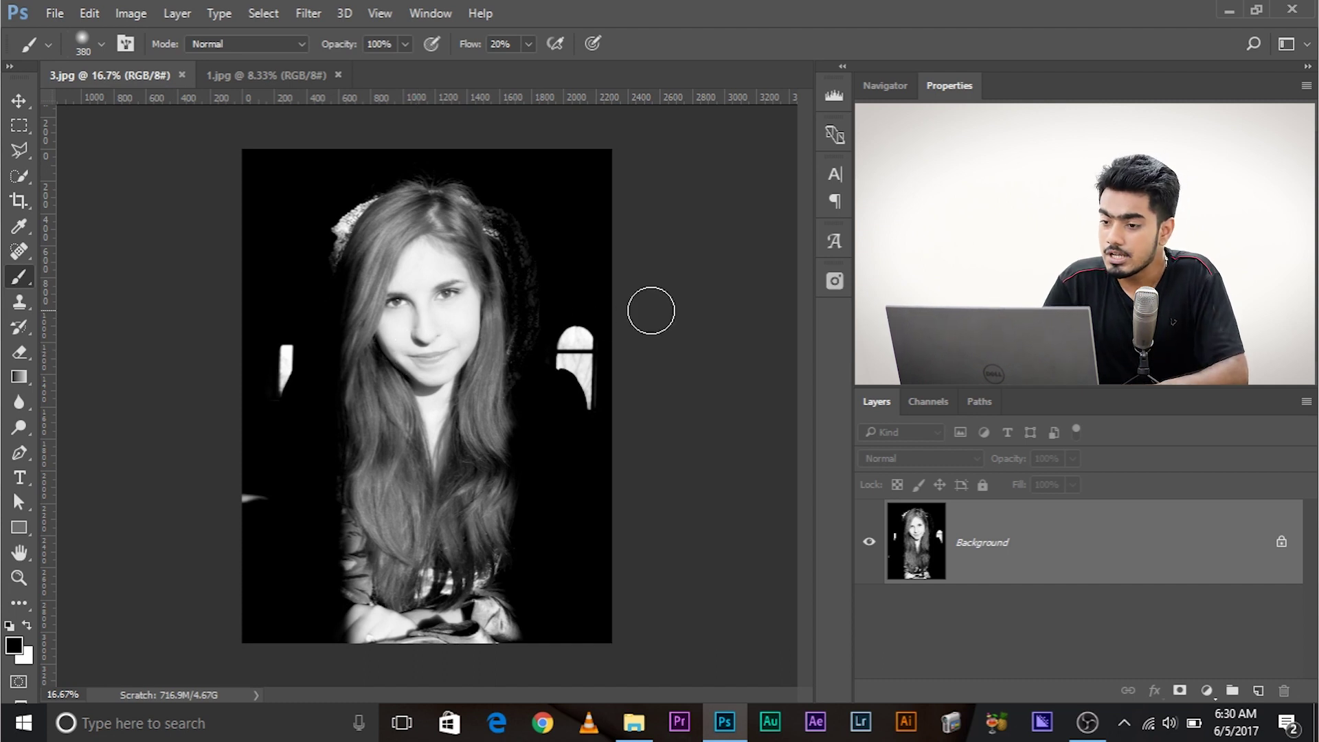
Load the RGB channel's highlights as a selection and copy them from the Background to a new layer
{"action": "left_click", "coordinate": [921, 400]}
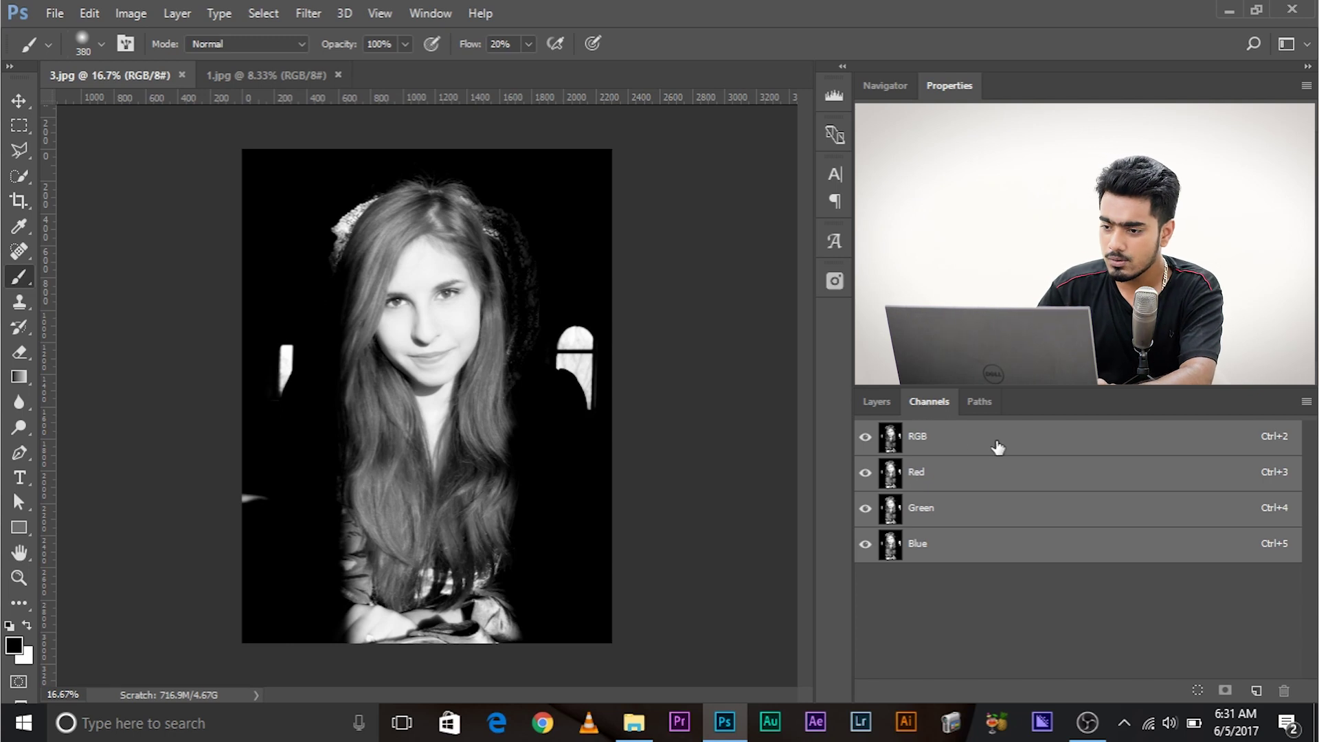
{"action": "left_click", "coordinate": [891, 439], "text": "ctrl"}
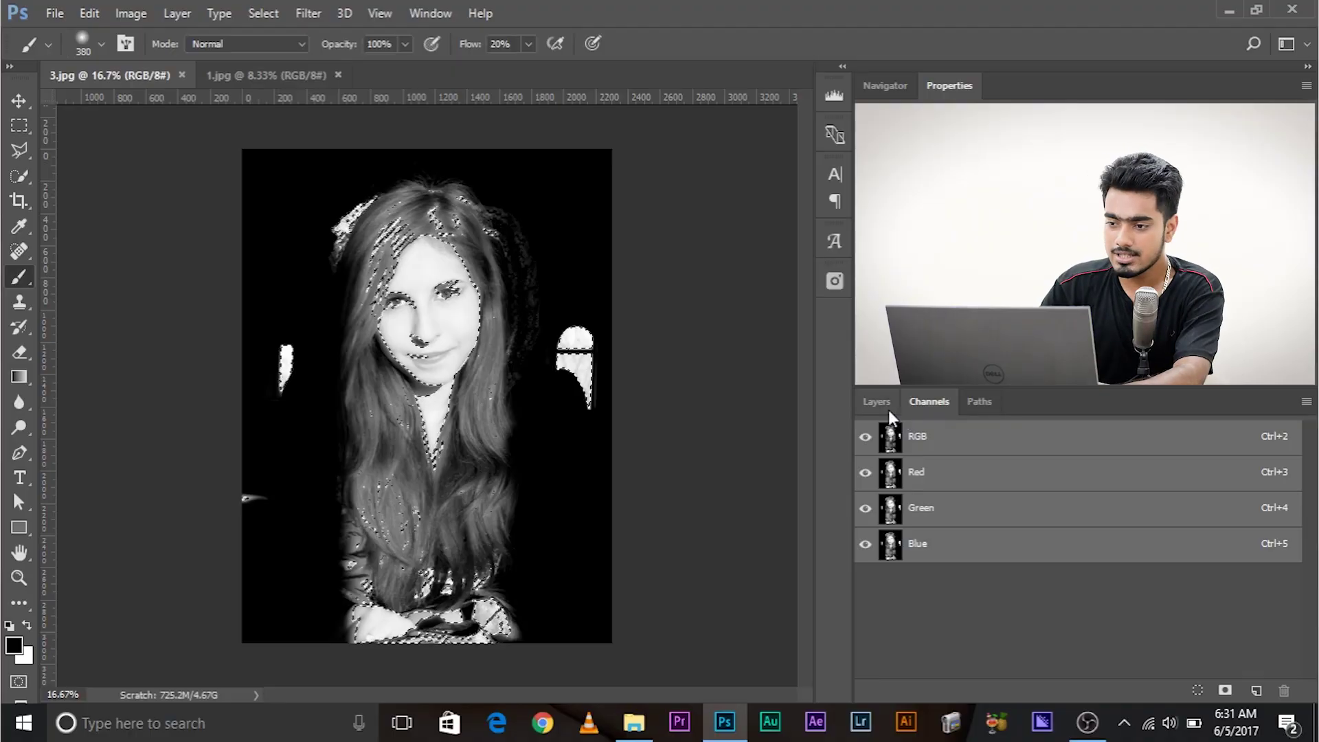
{"action": "left_click", "coordinate": [879, 402]}
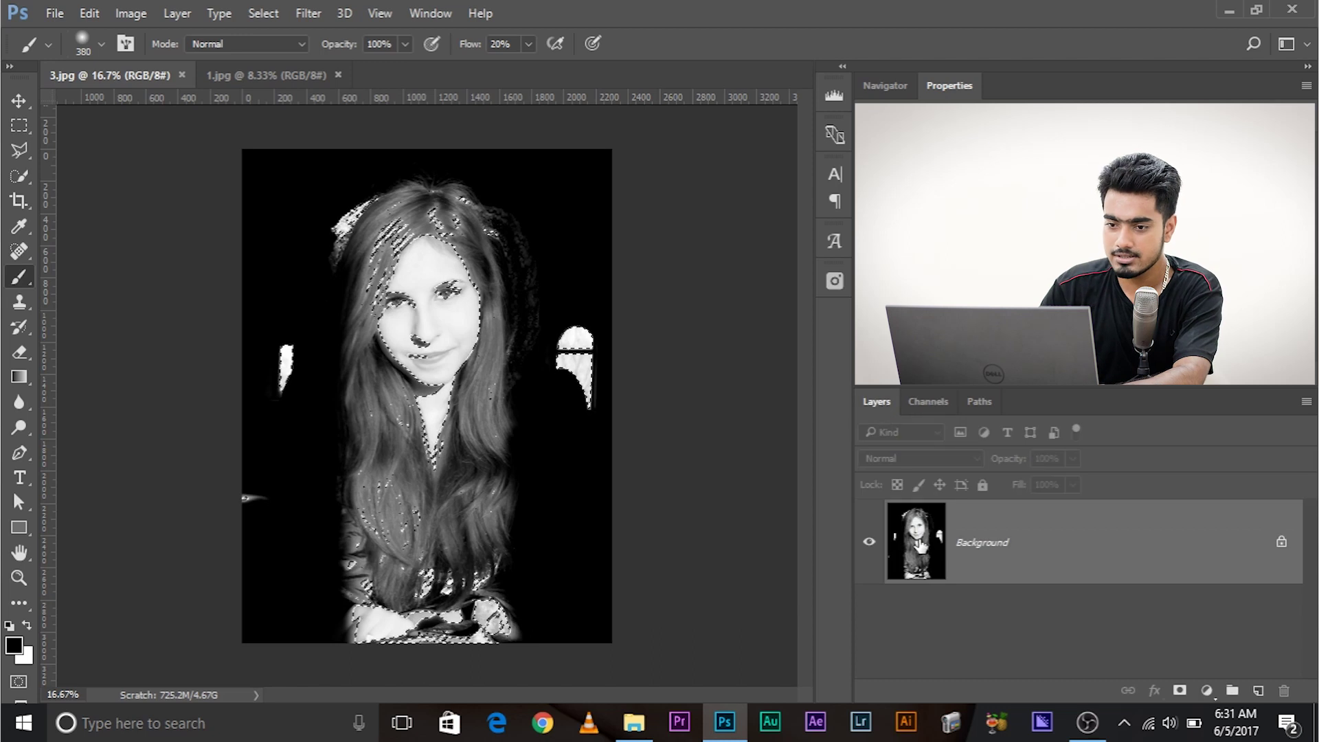
{"action": "key", "text": "ctrl+j"}
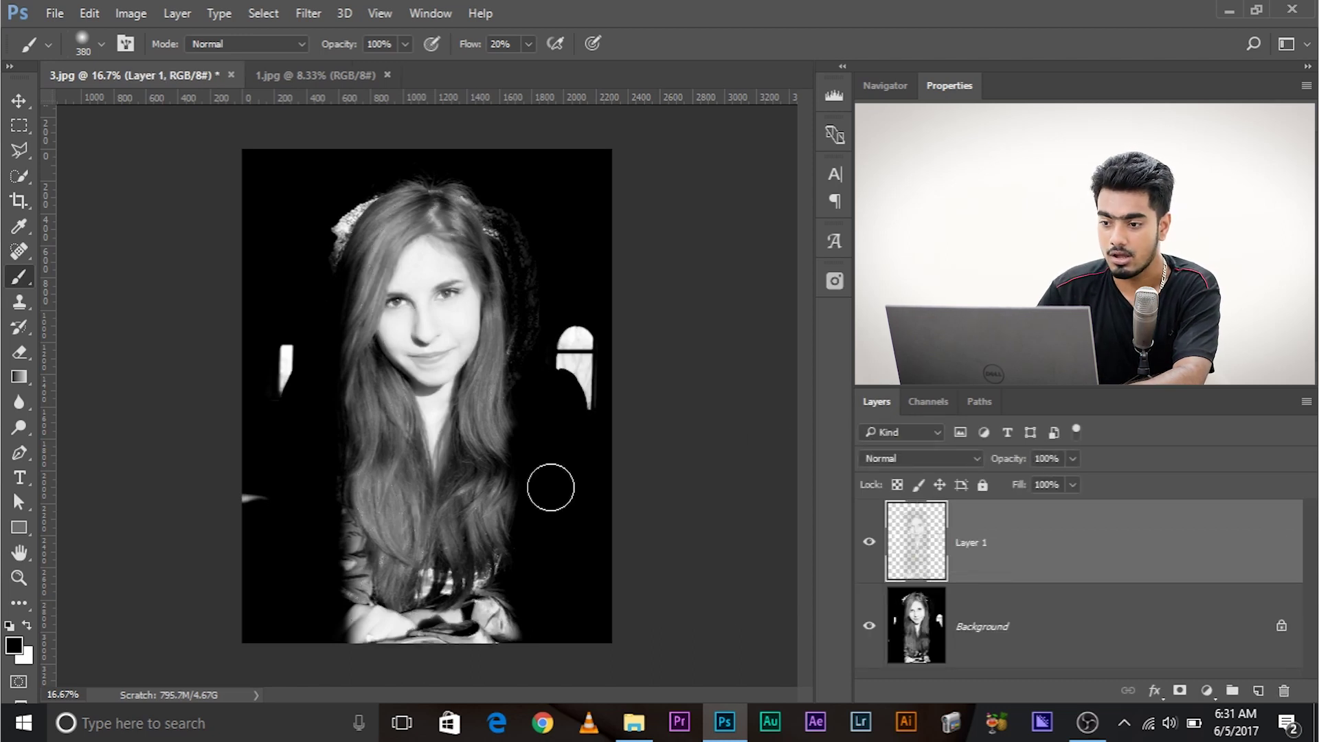
Set the highlights layer's blend mode to Multiply and compare the face with the layer hidden and shown
{"action": "left_click", "coordinate": [869, 546], "text": "alt"}
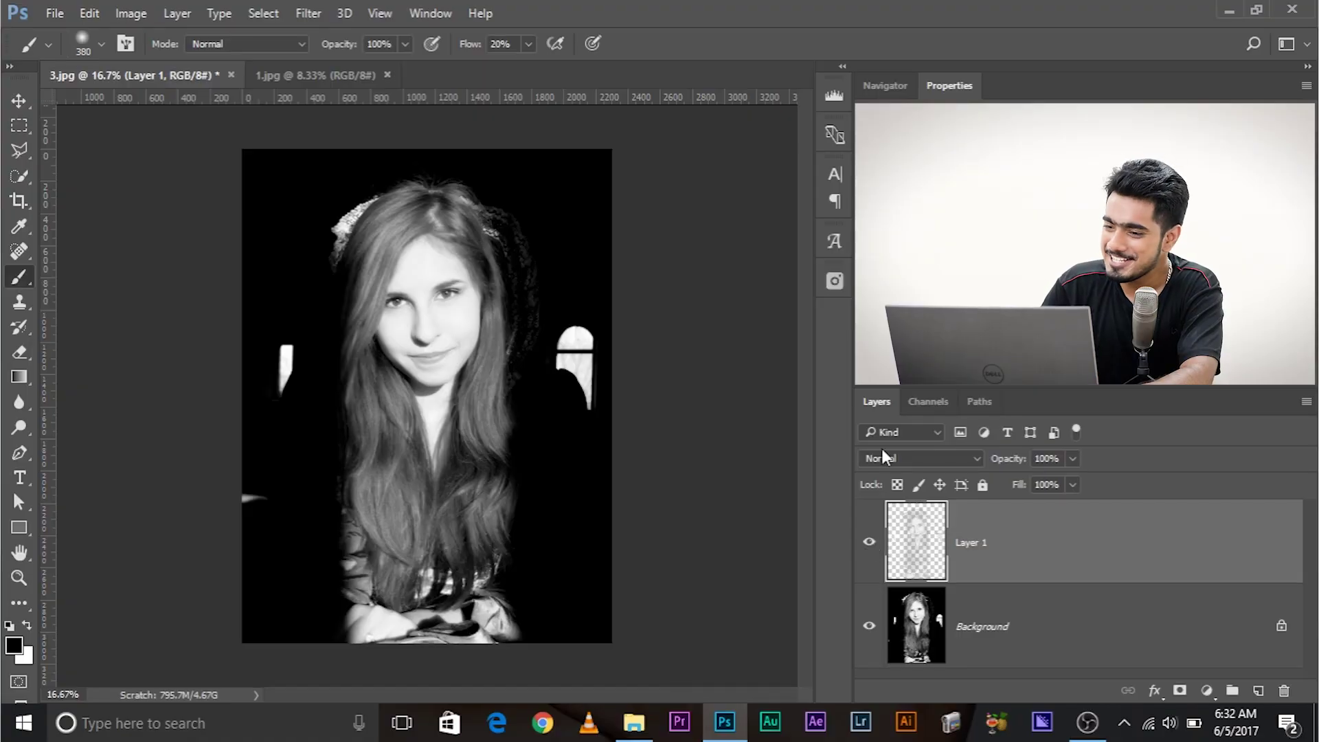
{"action": "left_click", "coordinate": [893, 457]}
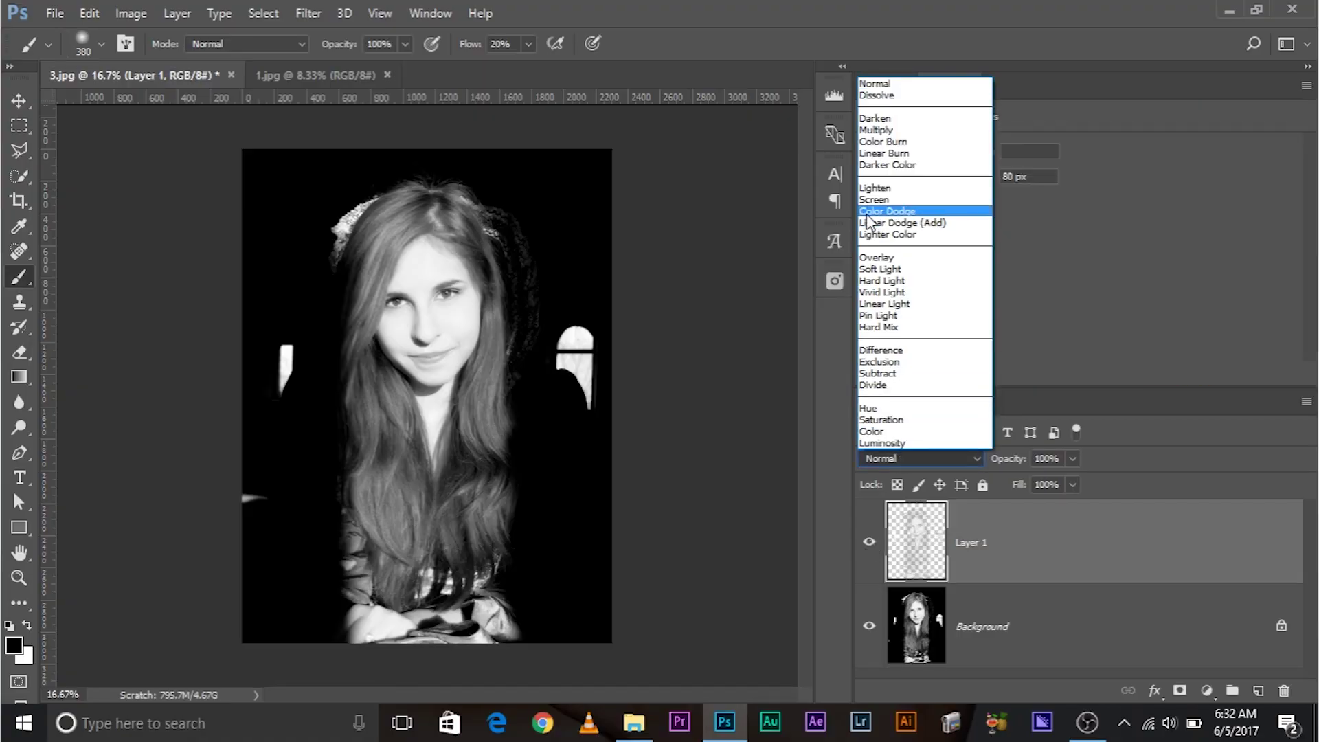
{"action": "left_click", "coordinate": [886, 131]}
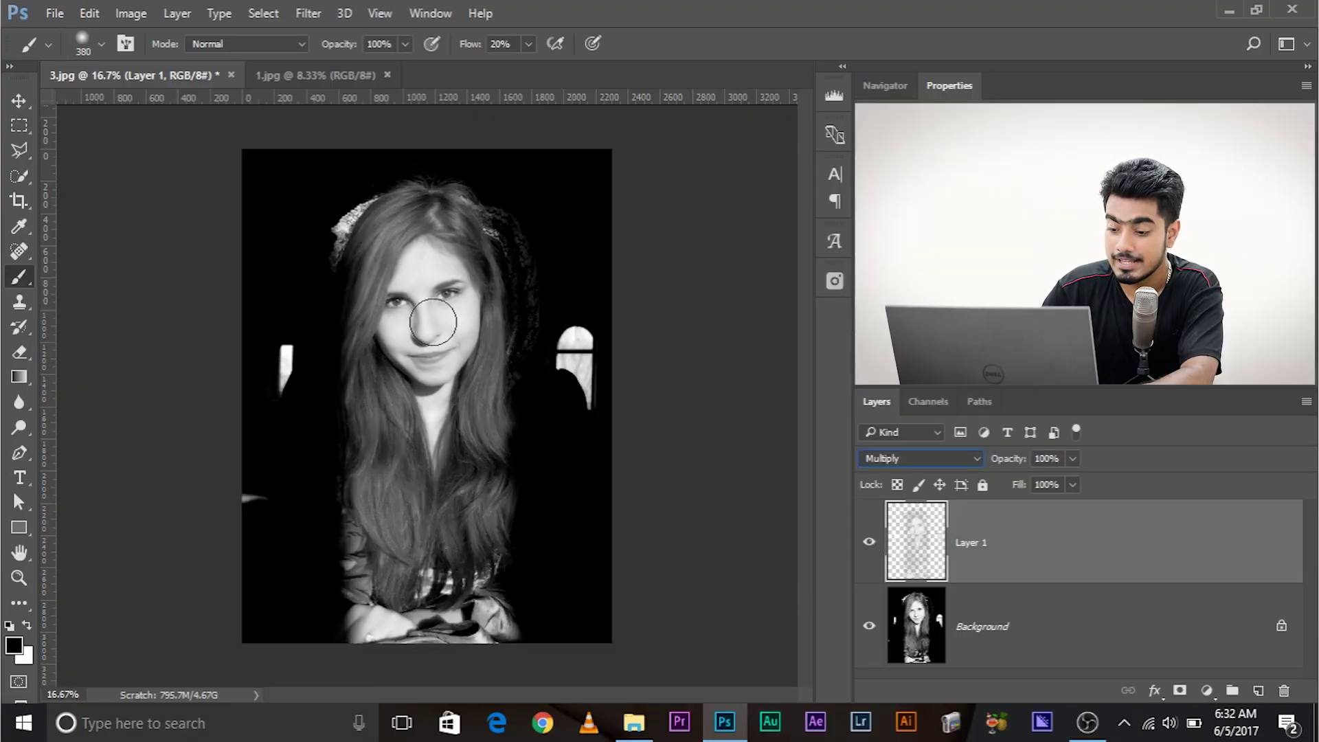
{"action": "key", "text": "ctrl+plus"}
{"action": "key", "text": "ctrl+plus"}
{"action": "left_click_drag", "start_coordinate": [488, 302], "coordinate": [484, 495]}
{"action": "left_click", "coordinate": [870, 542]}
{"action": "left_click", "coordinate": [870, 542]}
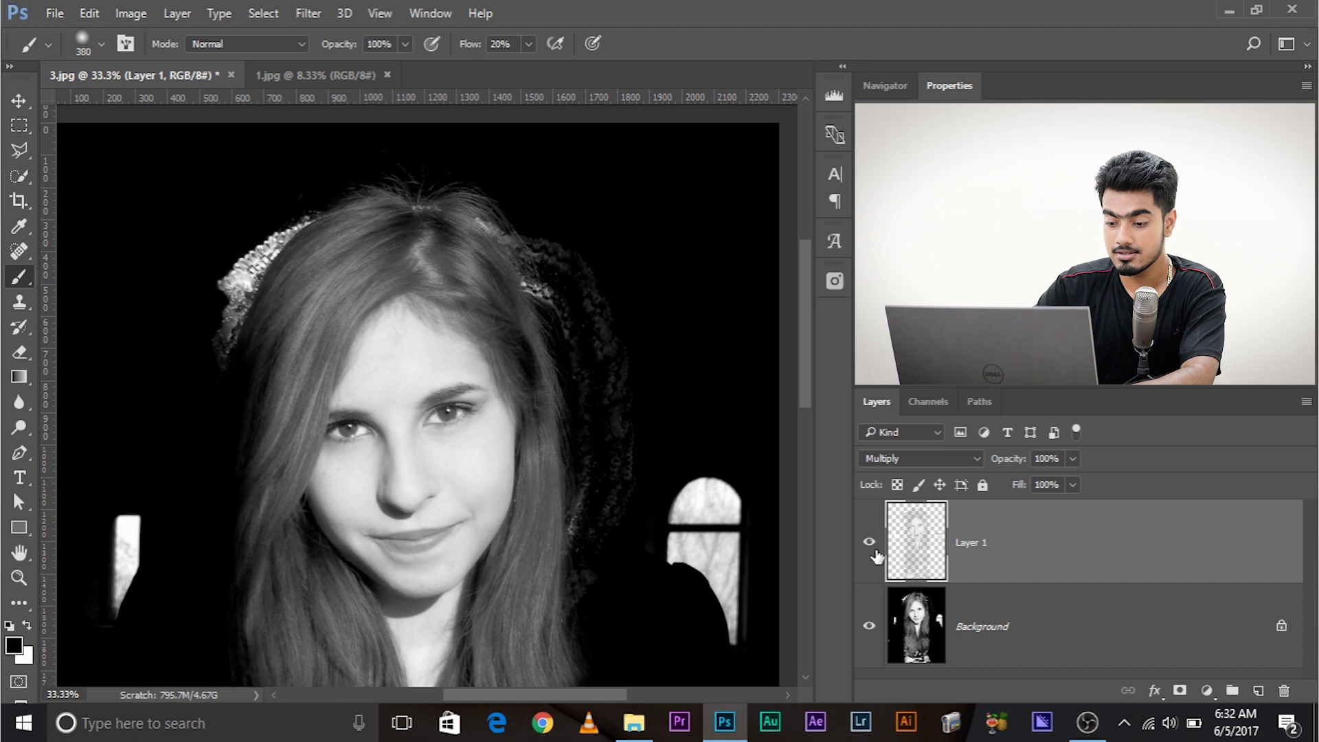
Duplicate the Multiply highlights layer and group it with its copy
{"action": "key", "text": "ctrl+j"}
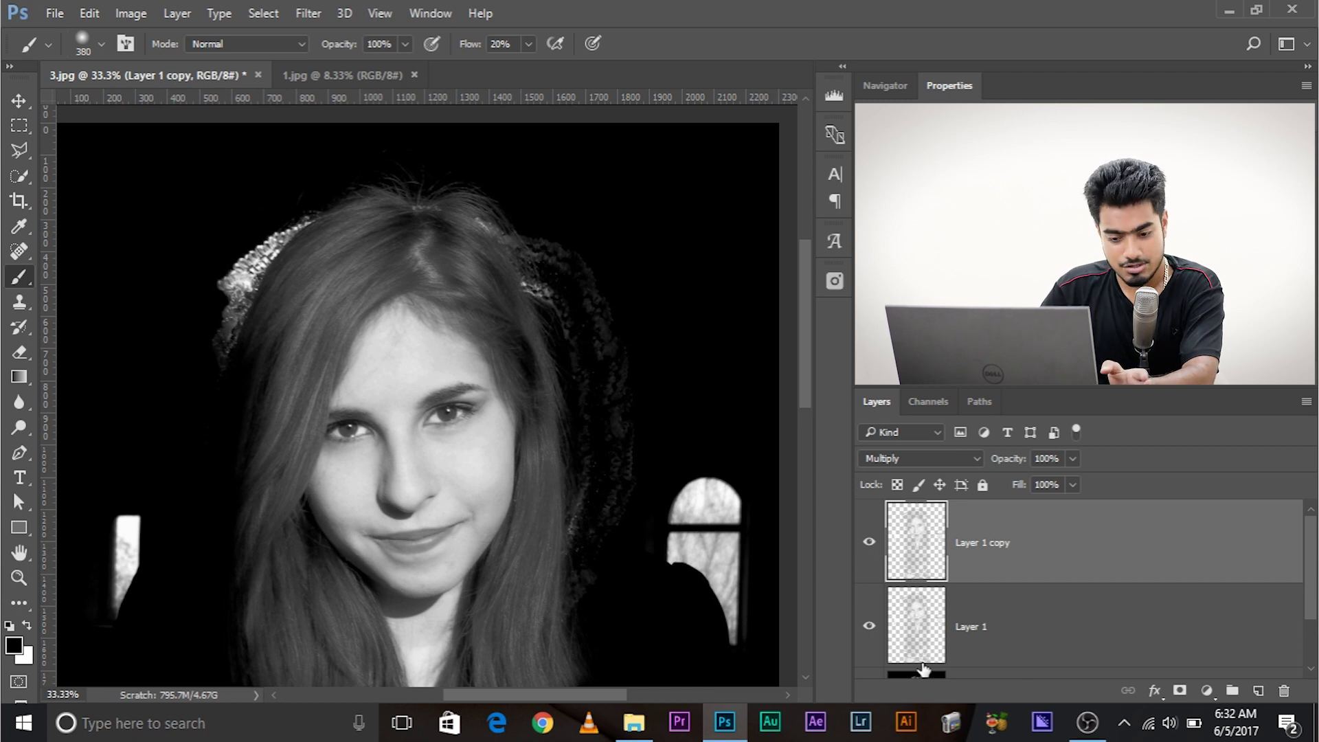
{"action": "left_click", "coordinate": [1043, 622], "text": "shift"}
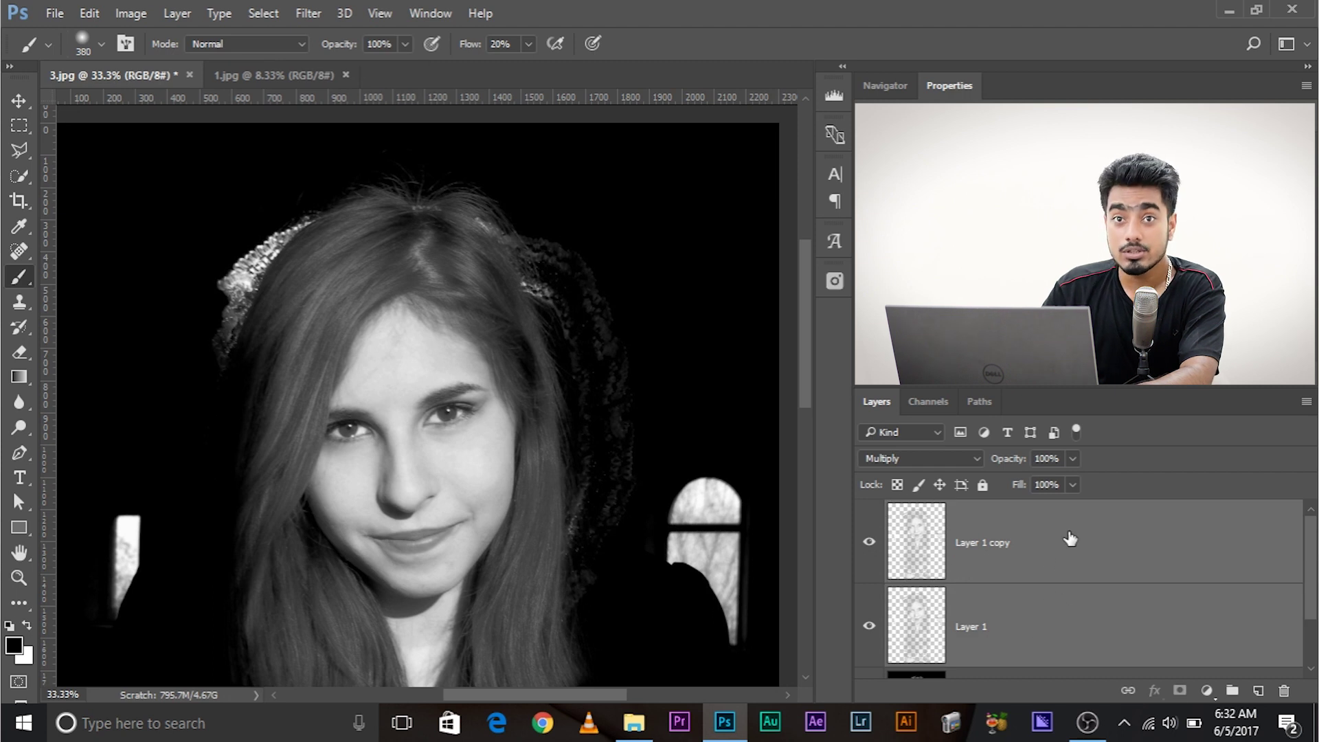
{"action": "key", "text": "ctrl+g"}
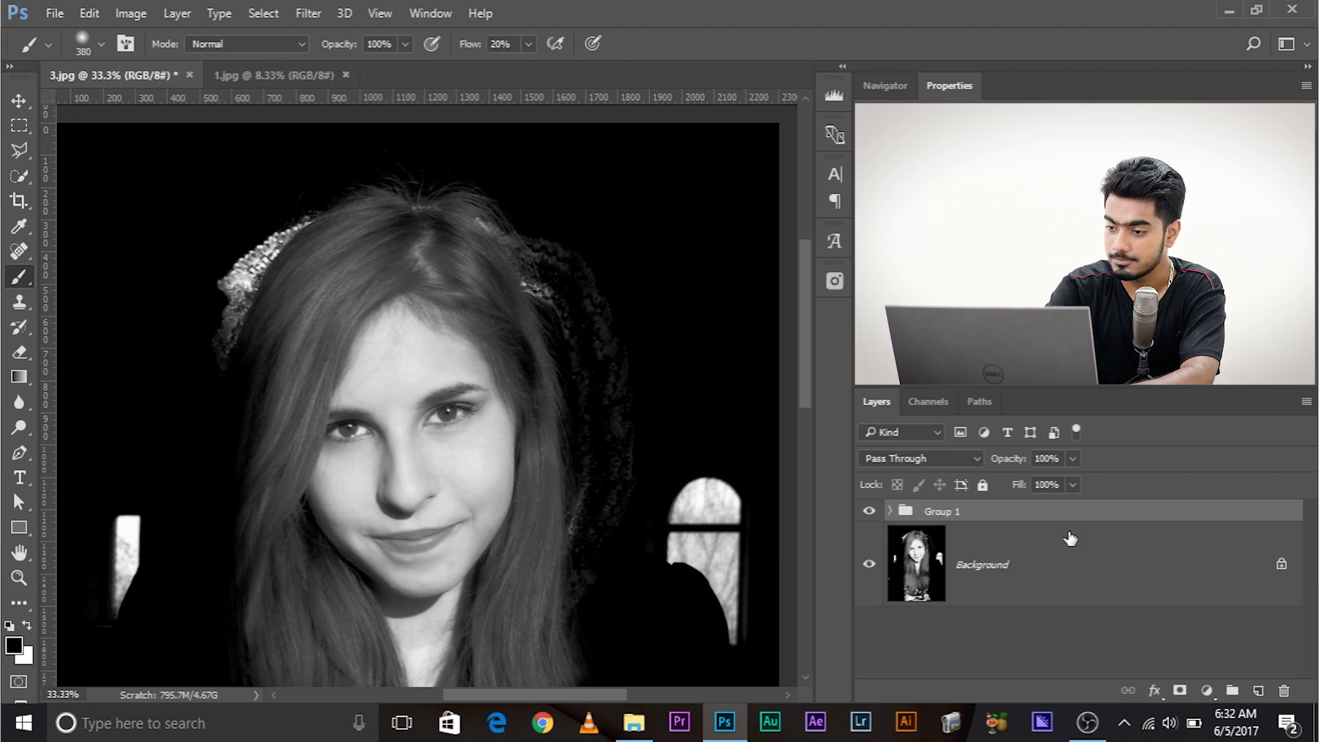
Compare the whole portrait with the highlights group hidden and shown
{"action": "key", "text": "ctrl+minus"}
{"action": "key", "text": "ctrl+plus"}
{"action": "key", "text": "ctrl+minus"}
{"action": "left_click", "coordinate": [869, 512]}
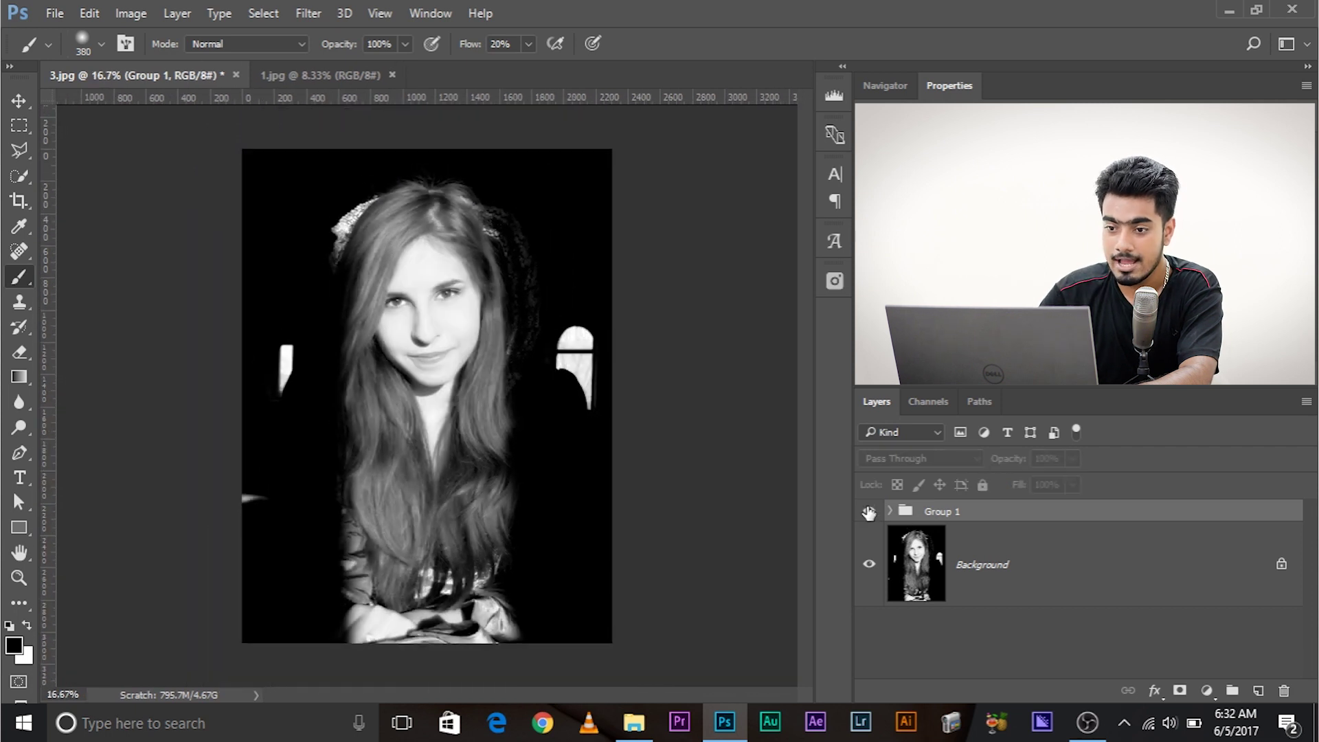
{"action": "left_click", "coordinate": [869, 512]}
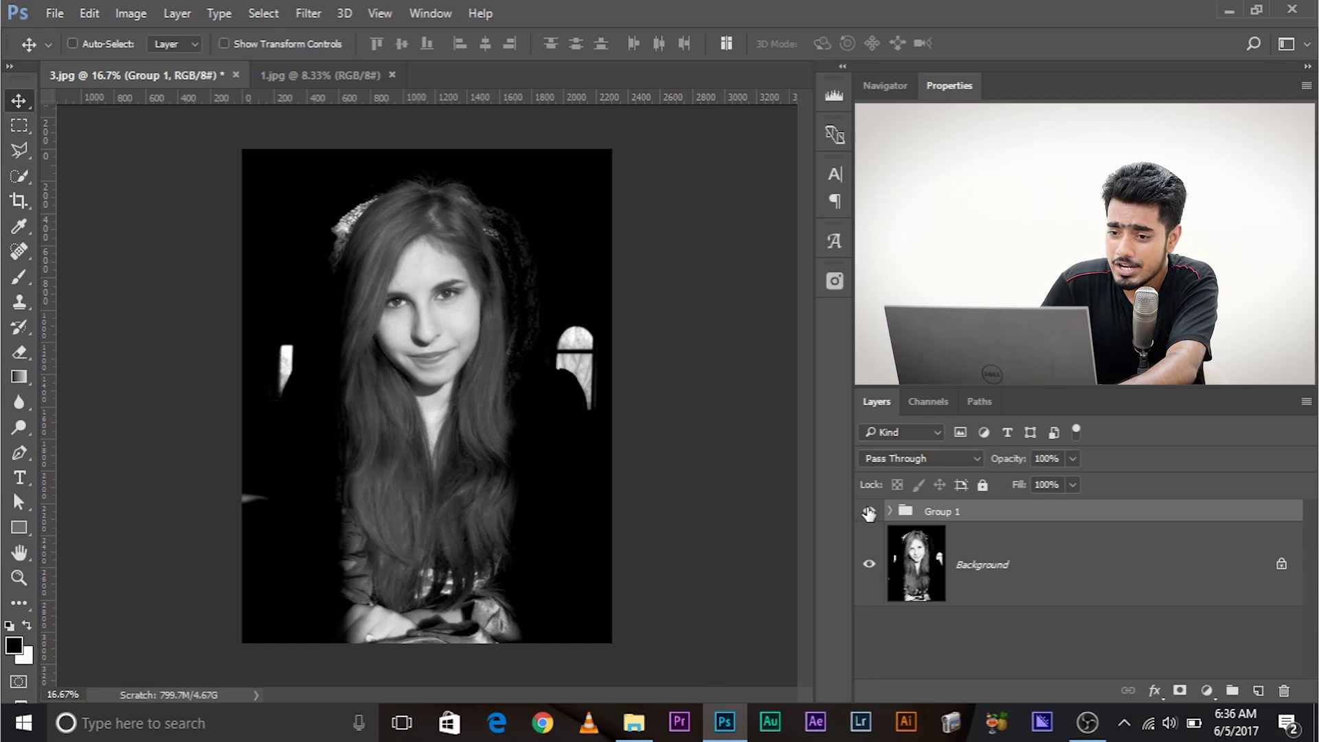
{"action": "left_click", "coordinate": [869, 512]}
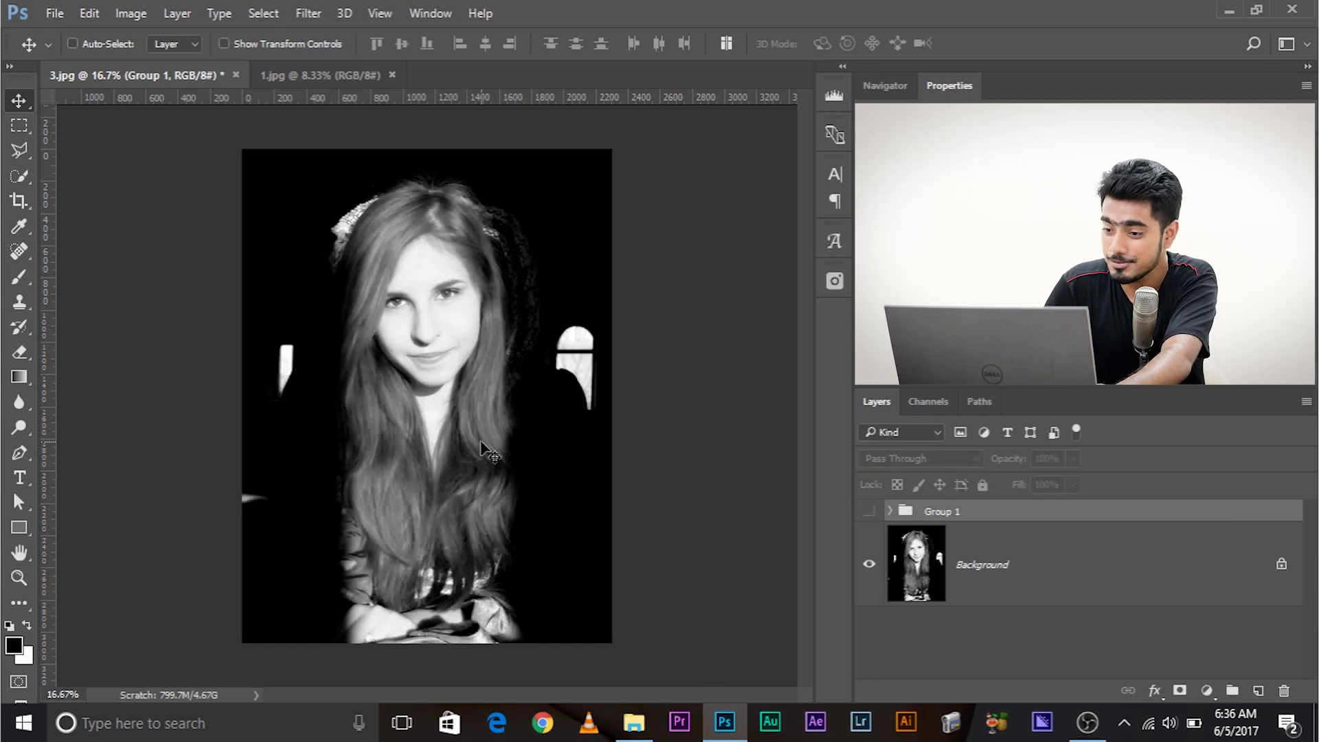
{"action": "left_click", "coordinate": [870, 511]}
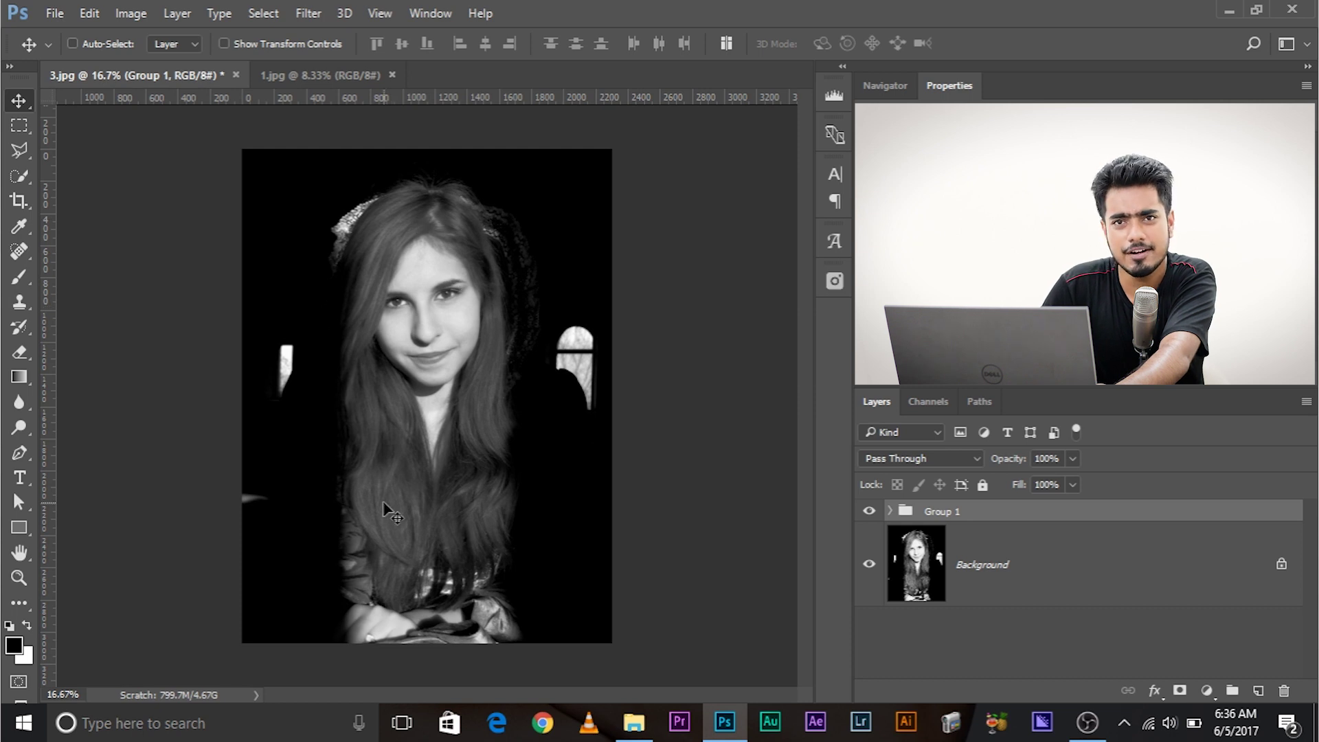
Add a black layer mask to the group to hide its darkening effect
{"action": "key", "text": "ctrl+plus"}
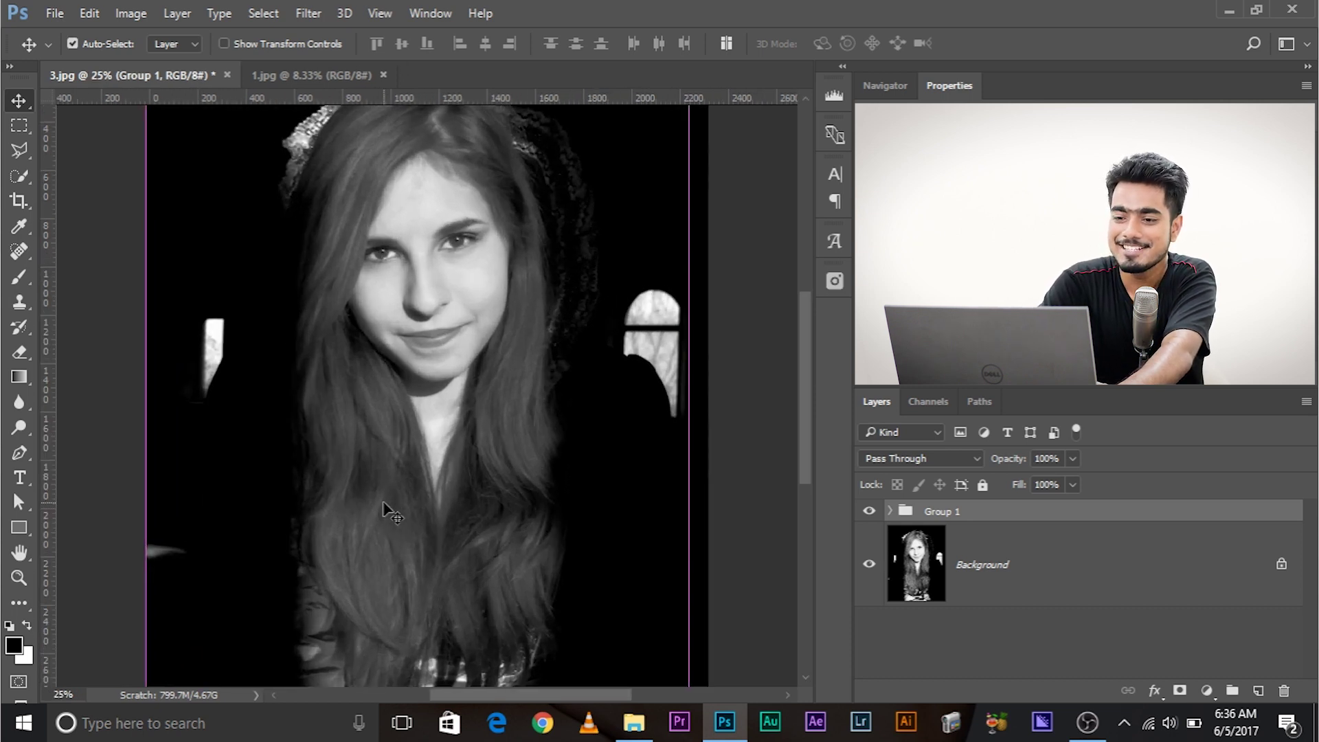
{"action": "scroll", "coordinate": [339, 259], "scroll_direction": "up", "scroll_amount": 3}
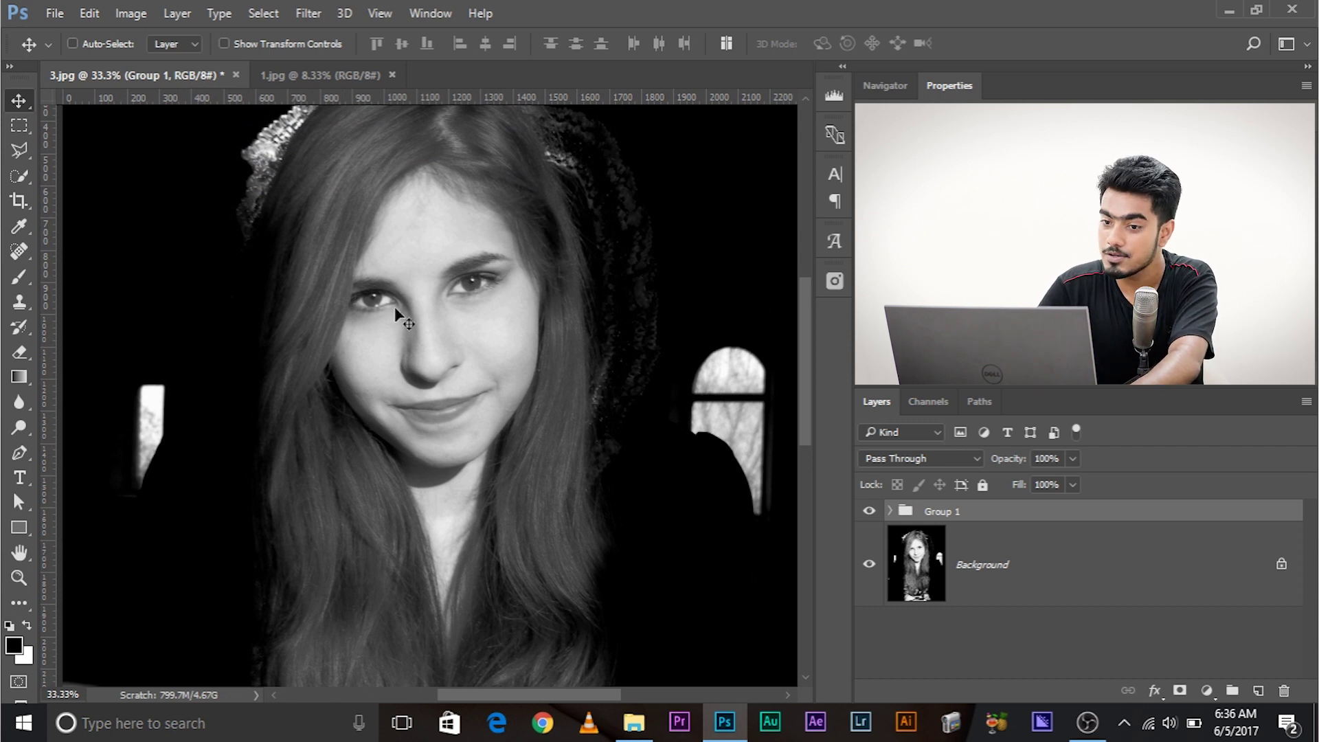
{"action": "left_click", "coordinate": [1177, 694], "text": "alt"}
{"action": "left_click_drag", "start_coordinate": [321, 231], "coordinate": [297, 250]}
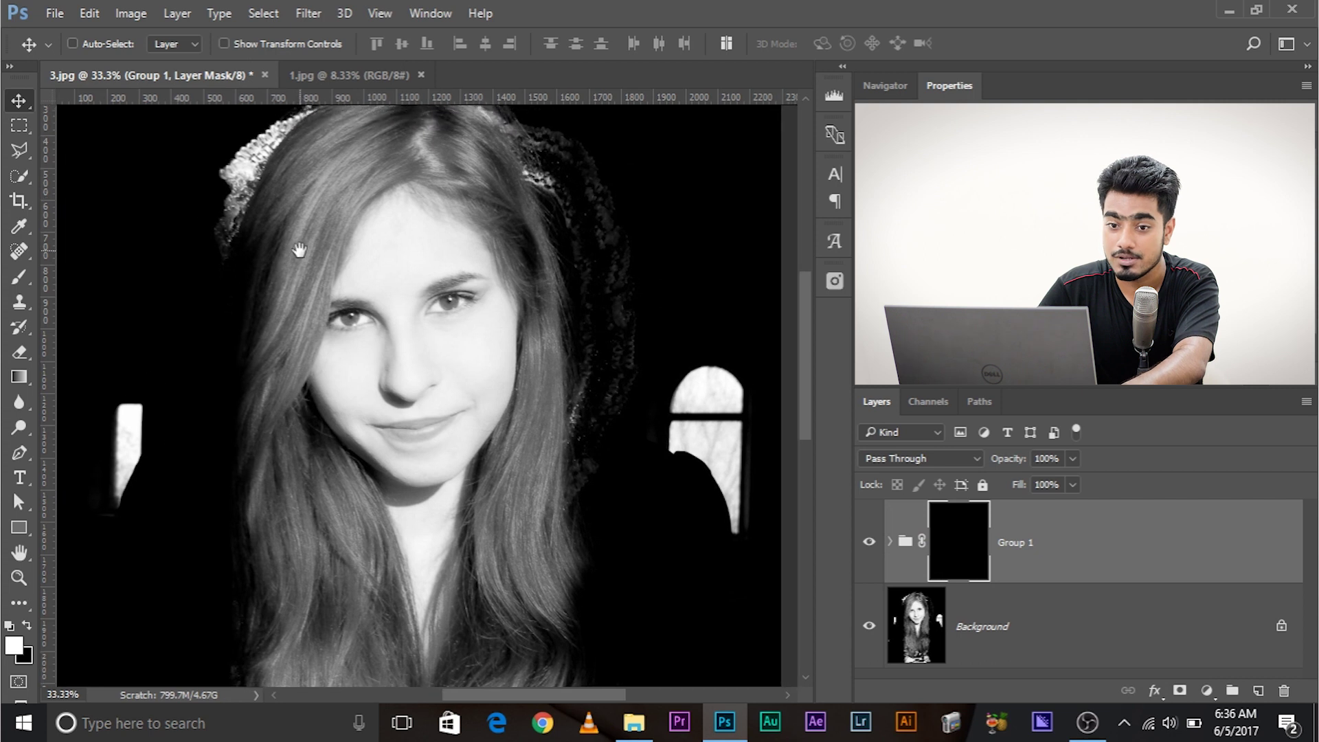
Paint white on the group mask over the face and neck with the Brush at 17% flow, and compare before and after
{"action": "left_click", "coordinate": [19, 276]}
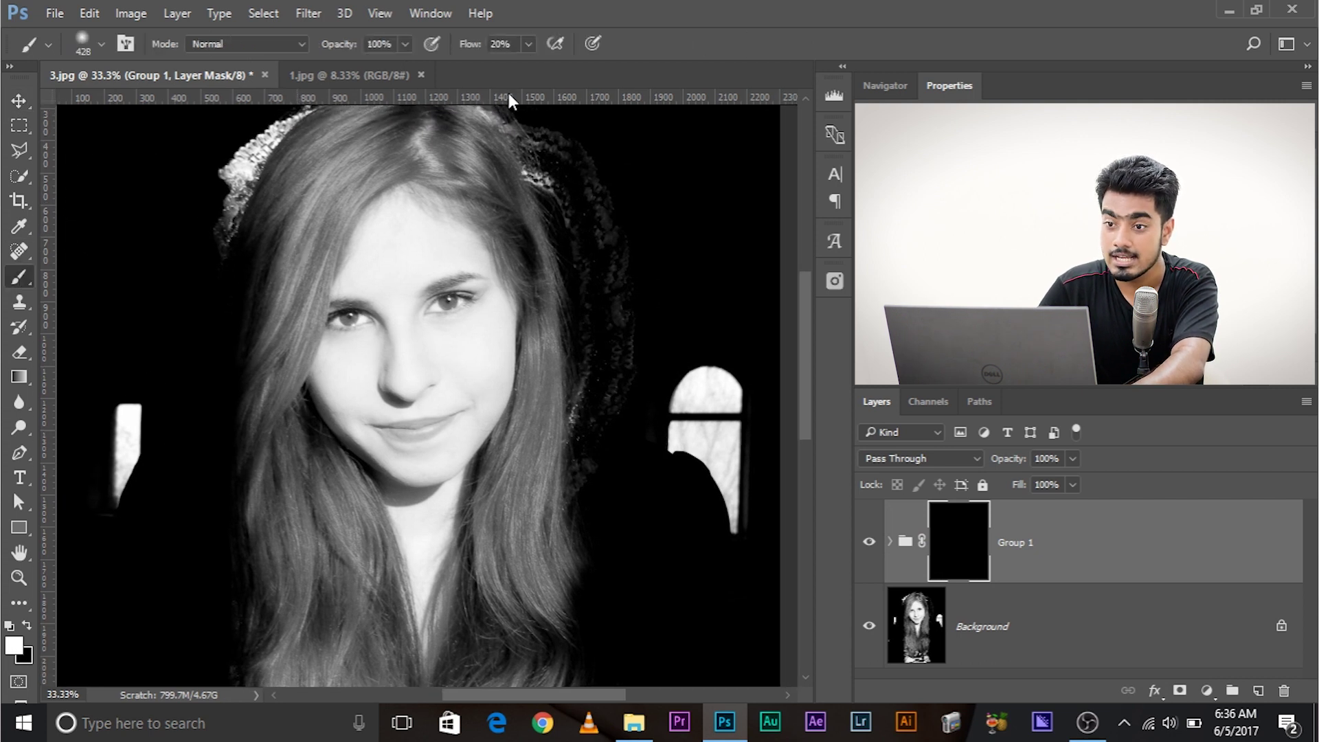
{"action": "left_click", "coordinate": [528, 44]}
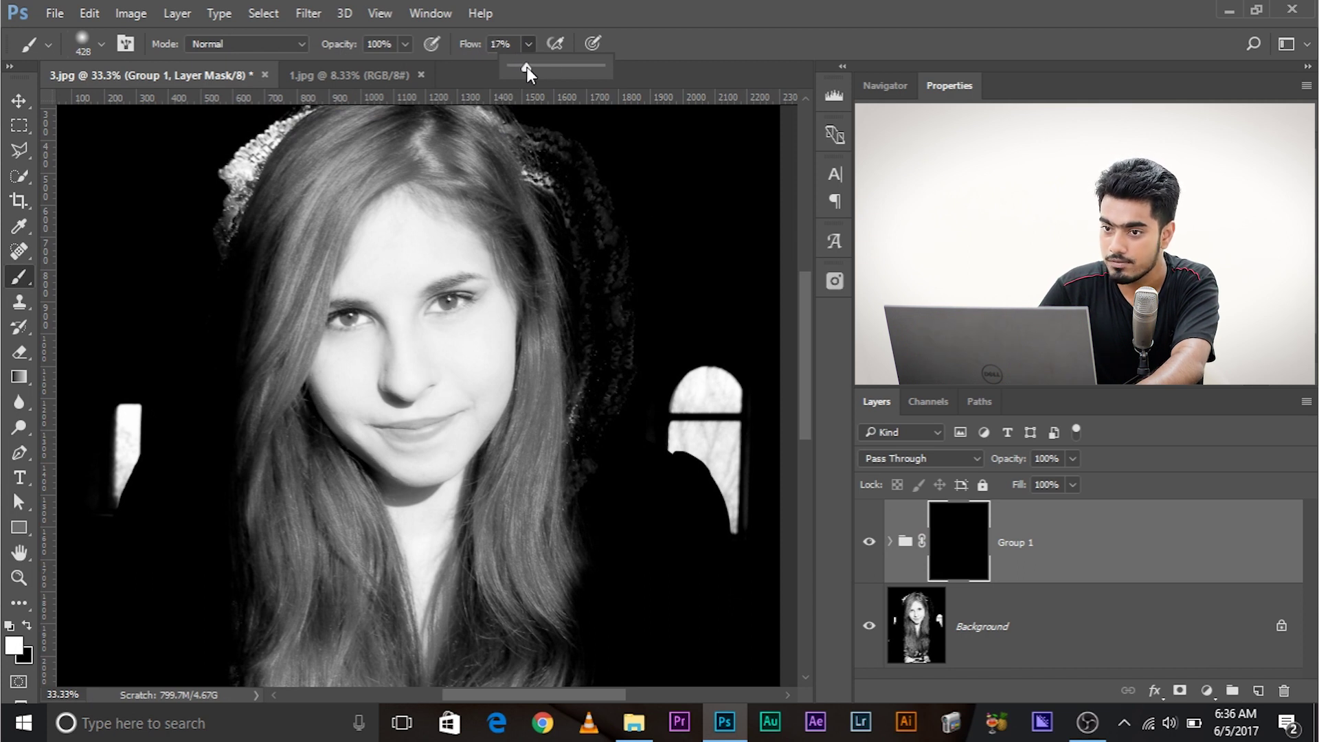
{"action": "right_click", "coordinate": [371, 377], "text": "alt"}
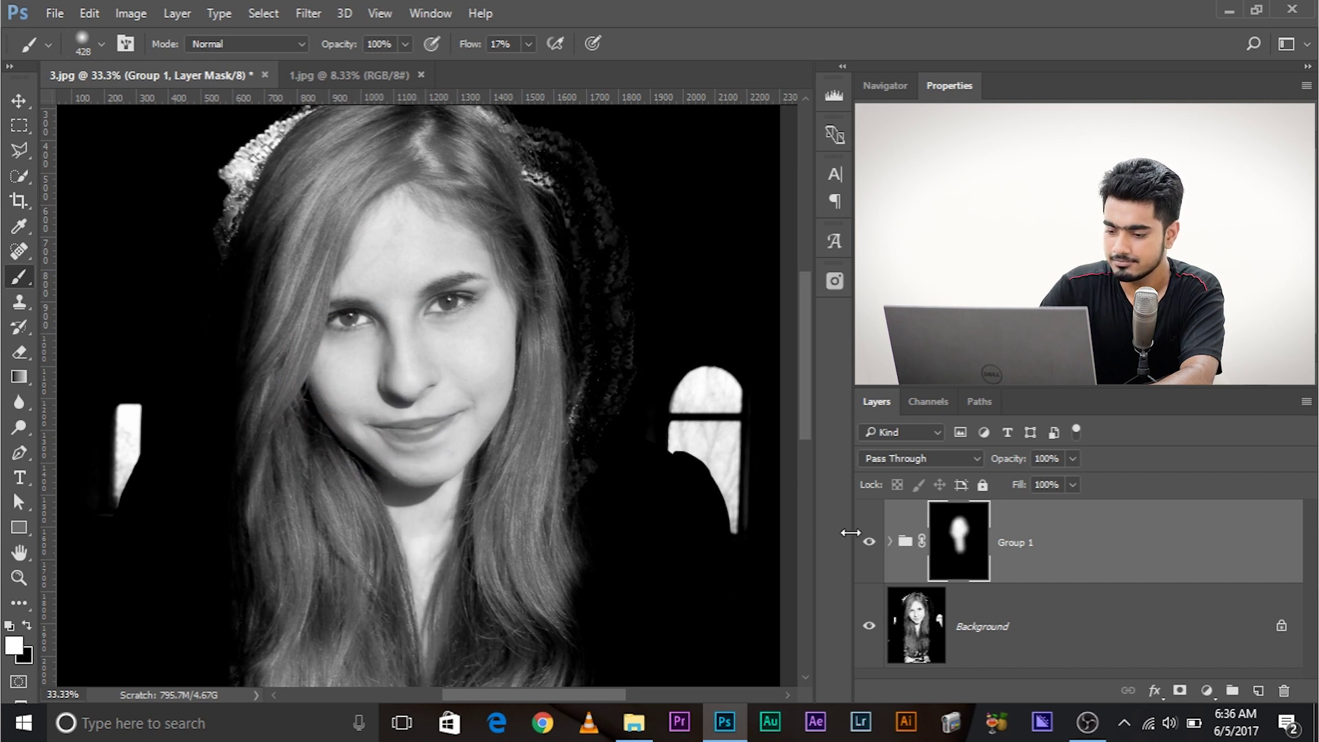
{"action": "key", "text": "ctrl+minus"}
{"action": "key", "text": "ctrl+minus"}
{"action": "left_click", "coordinate": [869, 543]}
{"action": "left_click", "coordinate": [870, 542]}
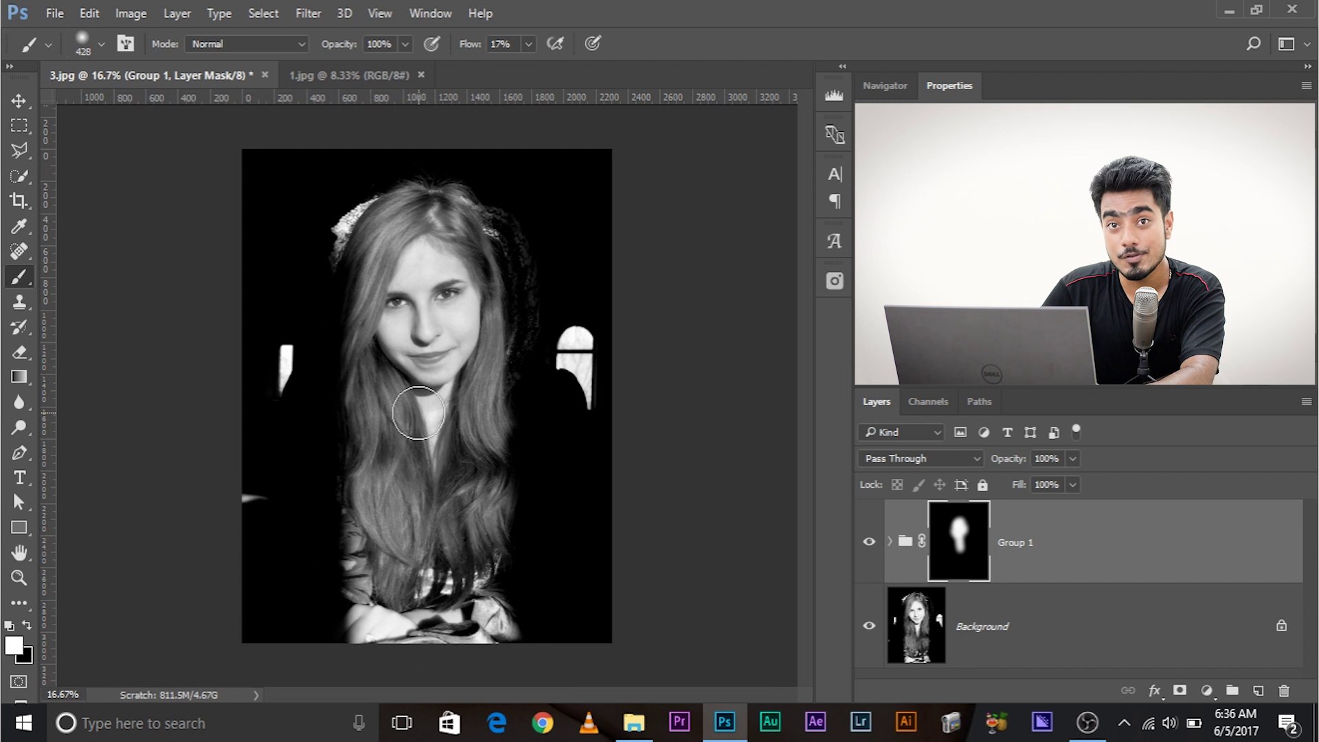
Paint white on the group mask over the bright parts of the hair around the face and chest
{"action": "mouse_move", "coordinate": [401, 393]}
{"action": "left_mouse_down"}
{"action": "mouse_move", "coordinate": [399, 443]}
{"action": "mouse_move", "coordinate": [382, 399]}
{"action": "mouse_move", "coordinate": [456, 482]}
{"action": "mouse_move", "coordinate": [397, 479]}
{"action": "mouse_move", "coordinate": [366, 459]}
{"action": "mouse_move", "coordinate": [405, 582]}
{"action": "mouse_move", "coordinate": [374, 542]}
{"action": "mouse_move", "coordinate": [406, 563]}
{"action": "mouse_move", "coordinate": [393, 538]}
{"action": "left_mouse_up"}
{"action": "left_click_drag", "start_coordinate": [373, 223], "coordinate": [359, 289]}
{"action": "left_click_drag", "start_coordinate": [495, 218], "coordinate": [520, 348]}
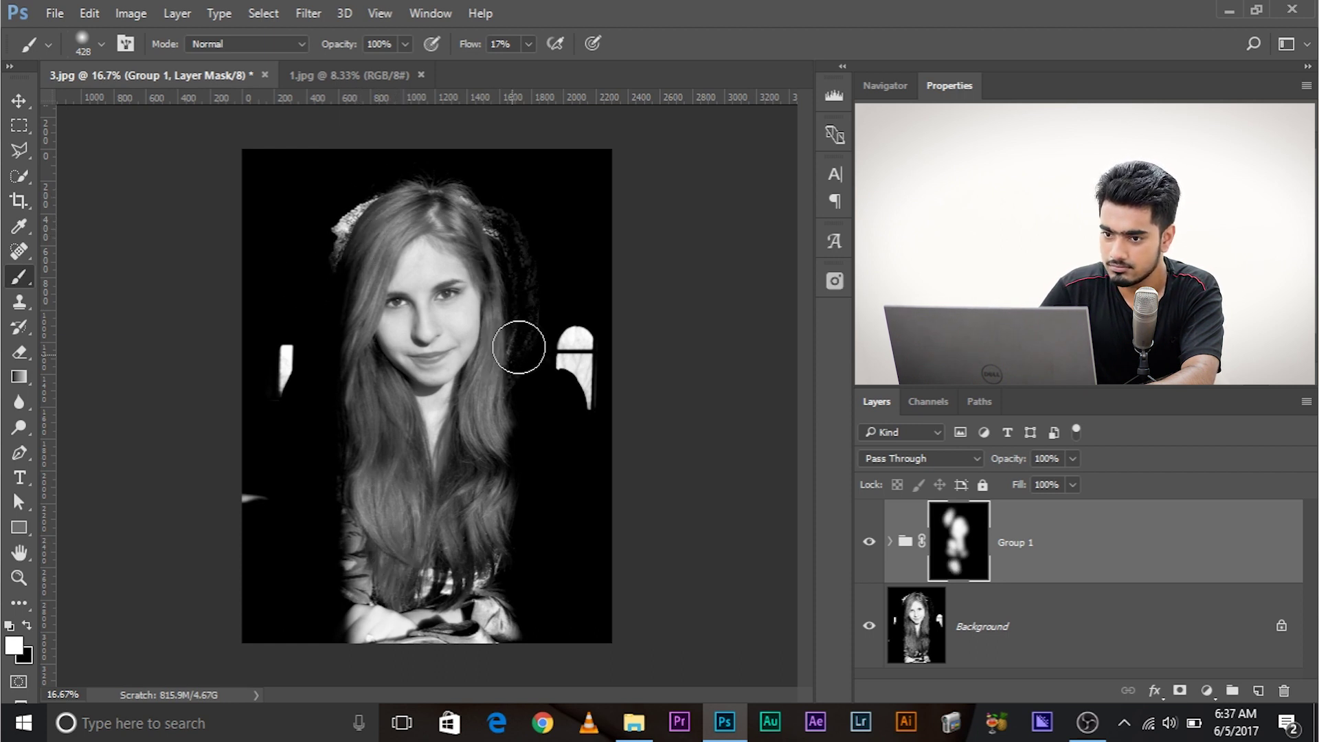
{"action": "mouse_move", "coordinate": [350, 303]}
{"action": "left_mouse_down"}
{"action": "mouse_move", "coordinate": [332, 323]}
{"action": "mouse_move", "coordinate": [524, 432]}
{"action": "mouse_move", "coordinate": [513, 367]}
{"action": "mouse_move", "coordinate": [512, 392]}
{"action": "mouse_move", "coordinate": [499, 383]}
{"action": "mouse_move", "coordinate": [475, 422]}
{"action": "left_mouse_up"}
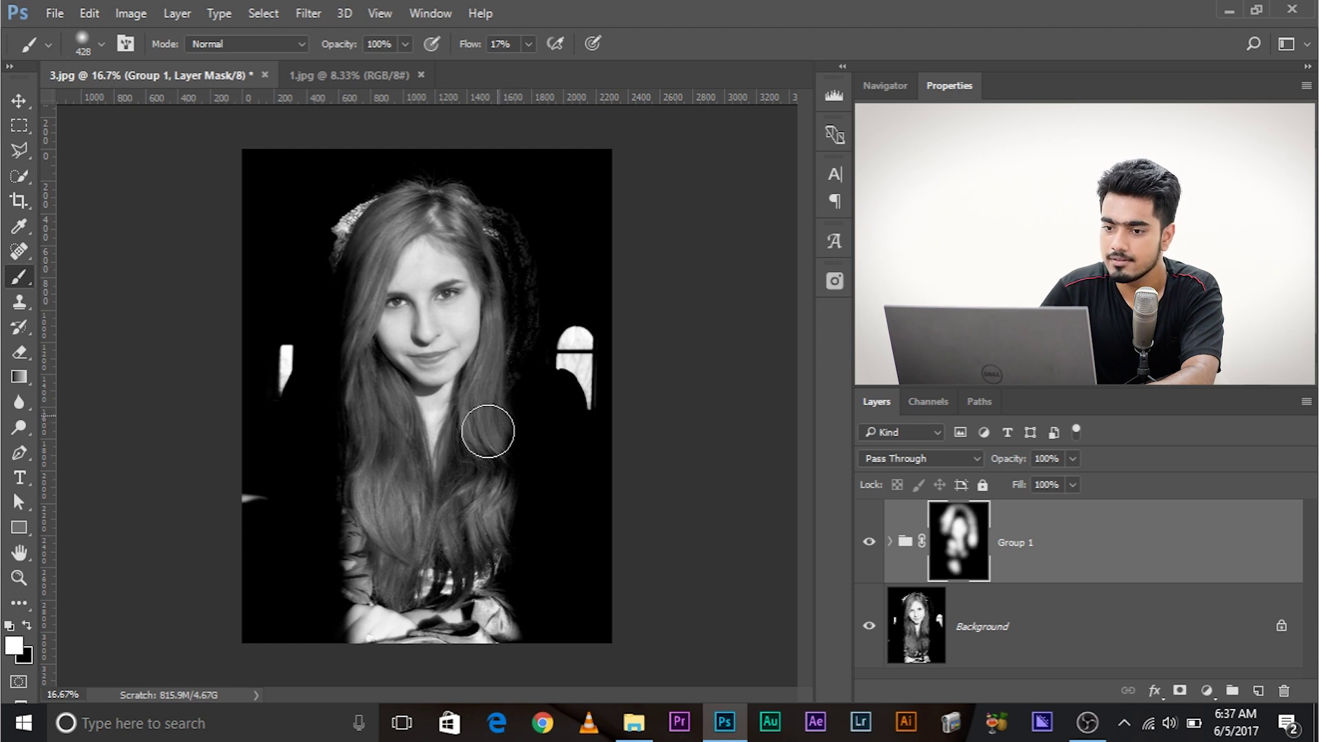
{"action": "left_click", "coordinate": [870, 542]}
{"action": "left_click", "coordinate": [870, 542]}
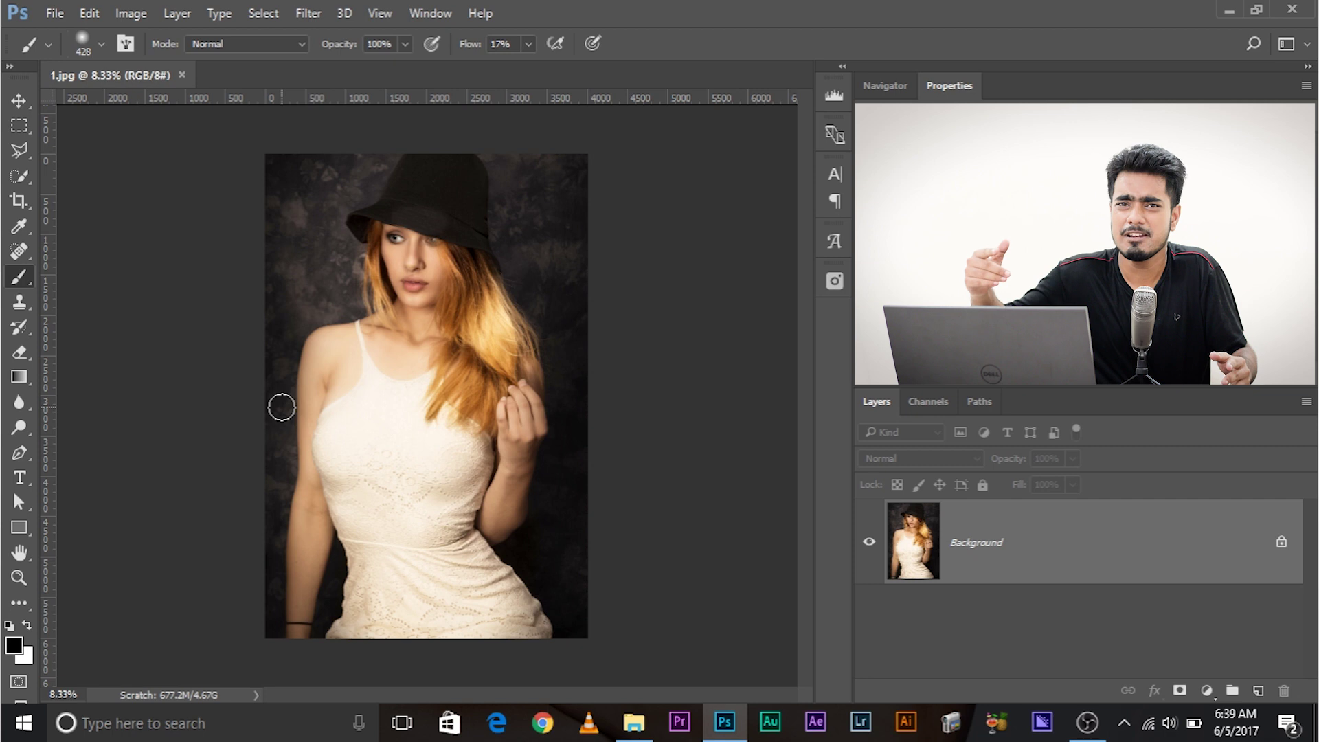
In 1.jpg, load the RGB highlights as a selection and copy them to a new layer
{"action": "left_click", "coordinate": [928, 403]}
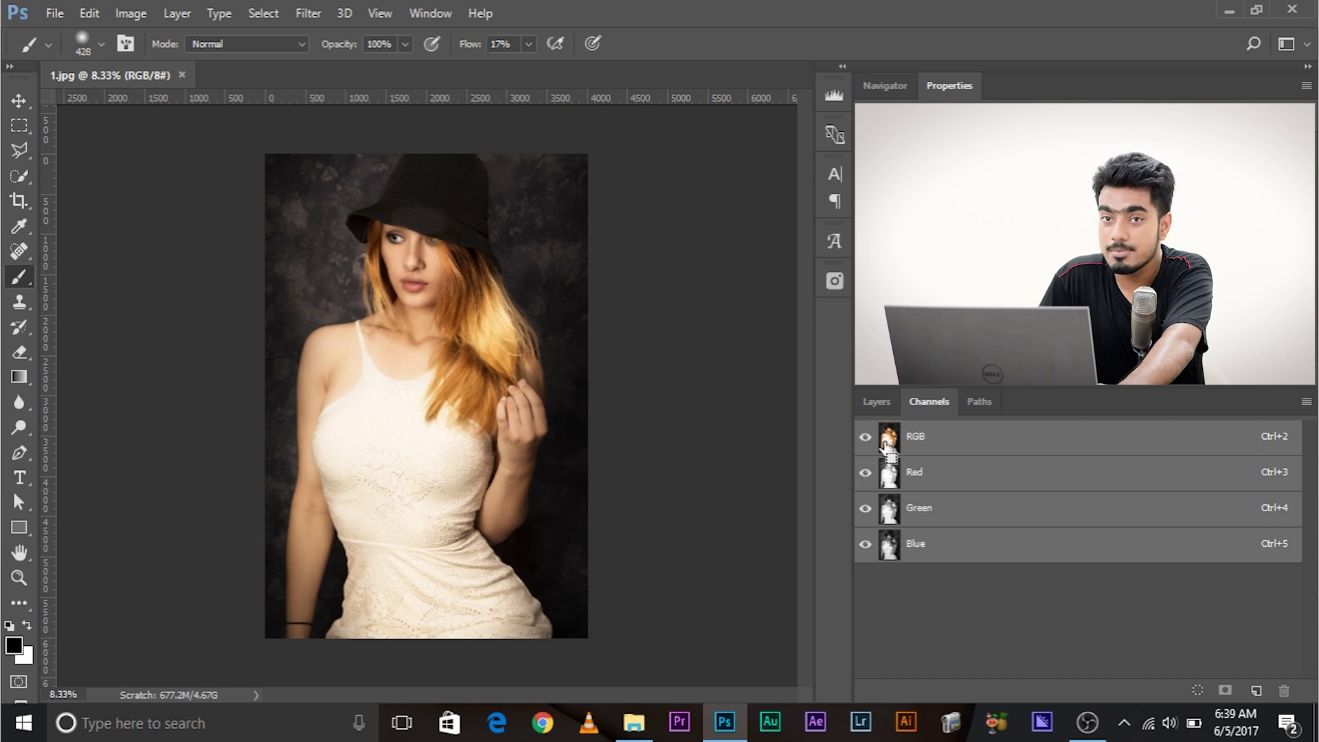
{"action": "key", "text": "ctrl+alt+2"}
{"action": "left_click", "coordinate": [884, 402]}
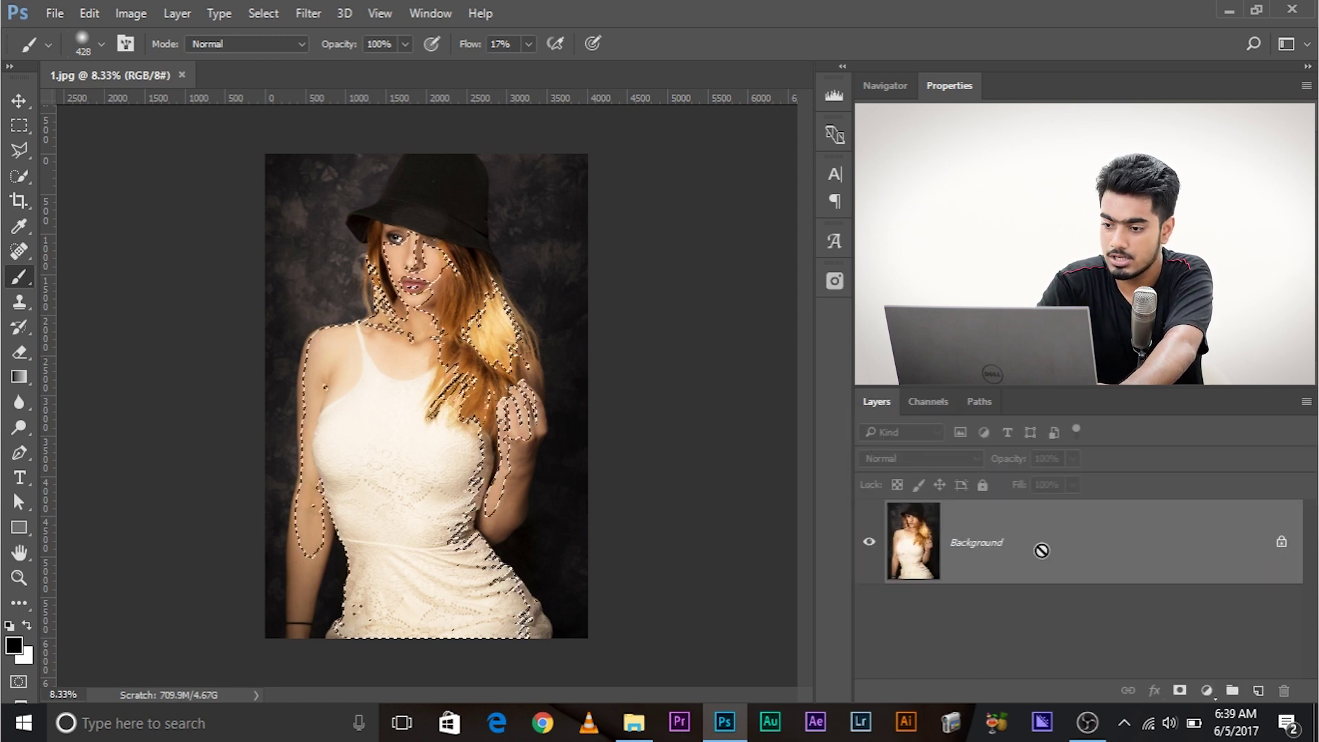
{"action": "key", "text": "ctrl+j"}
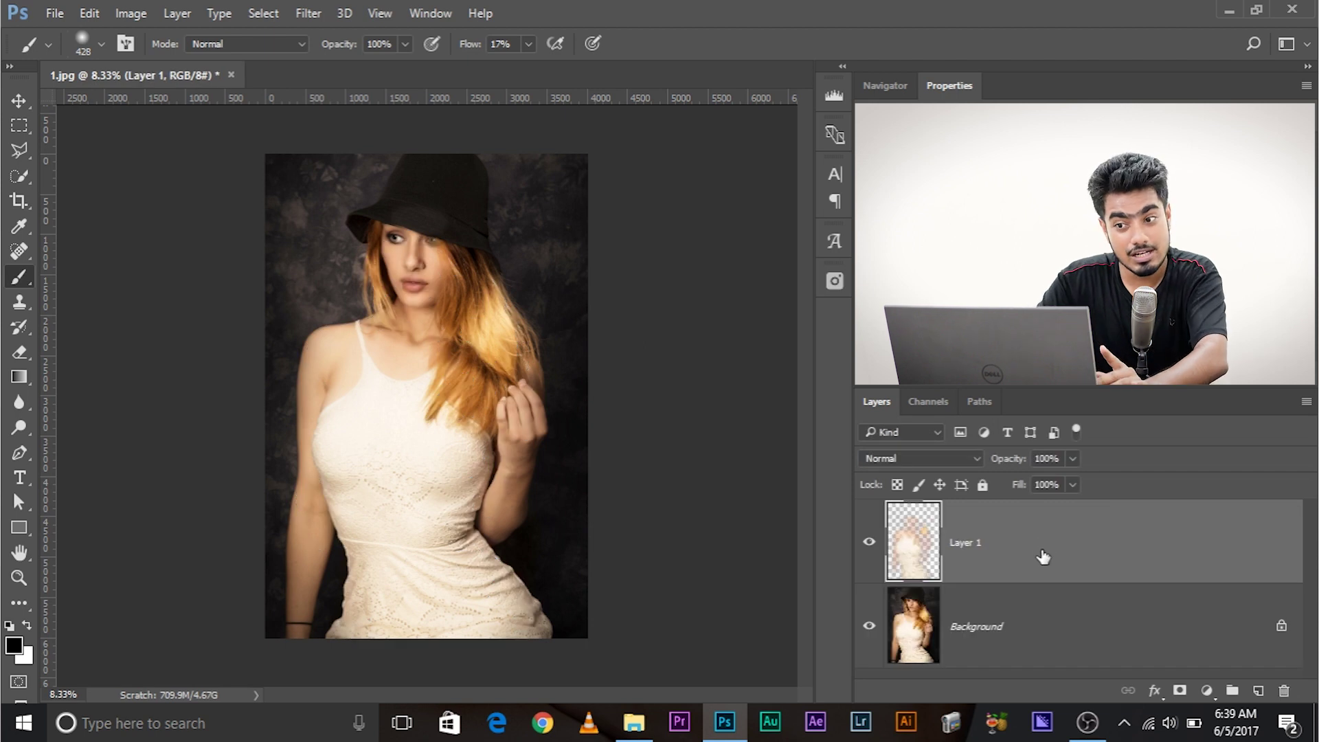
Set the new highlights layer's blend mode to Multiply and duplicate it
{"action": "left_click", "coordinate": [920, 459]}
{"action": "left_click", "coordinate": [921, 134]}
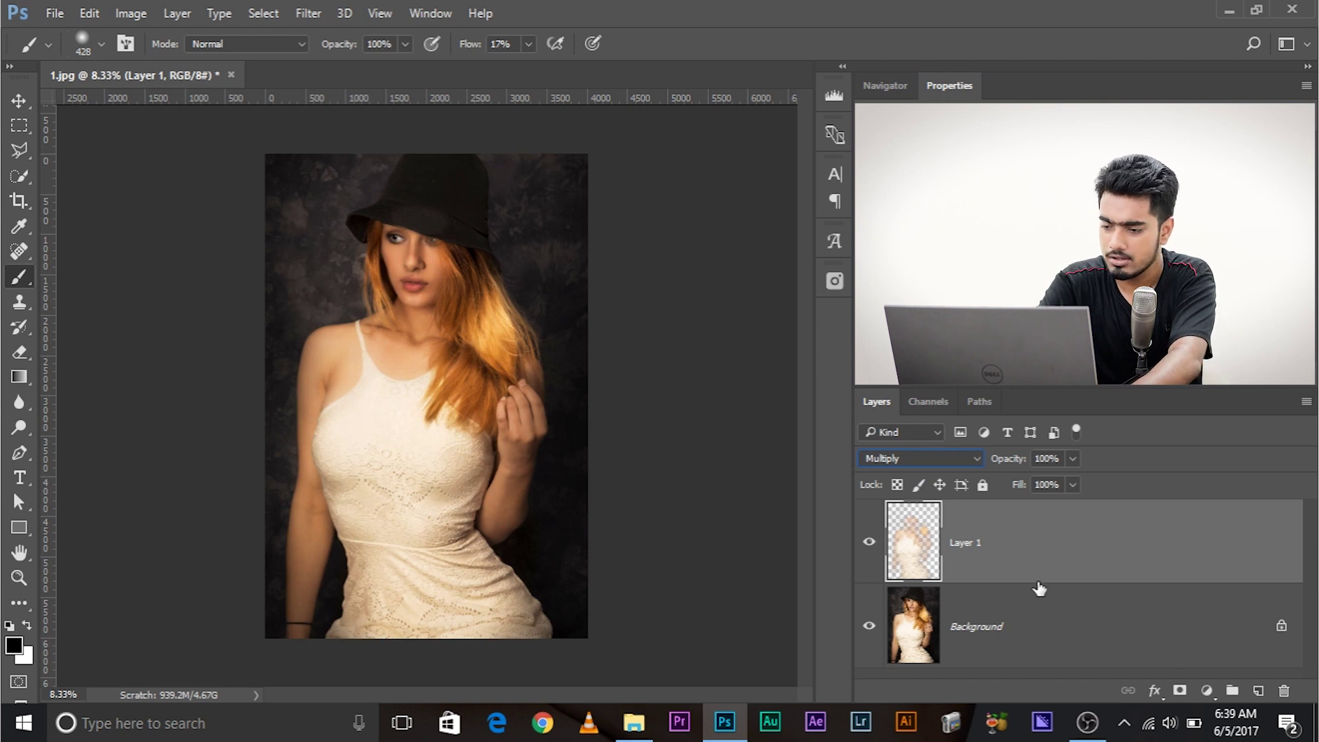
{"action": "key", "text": "ctrl+j"}
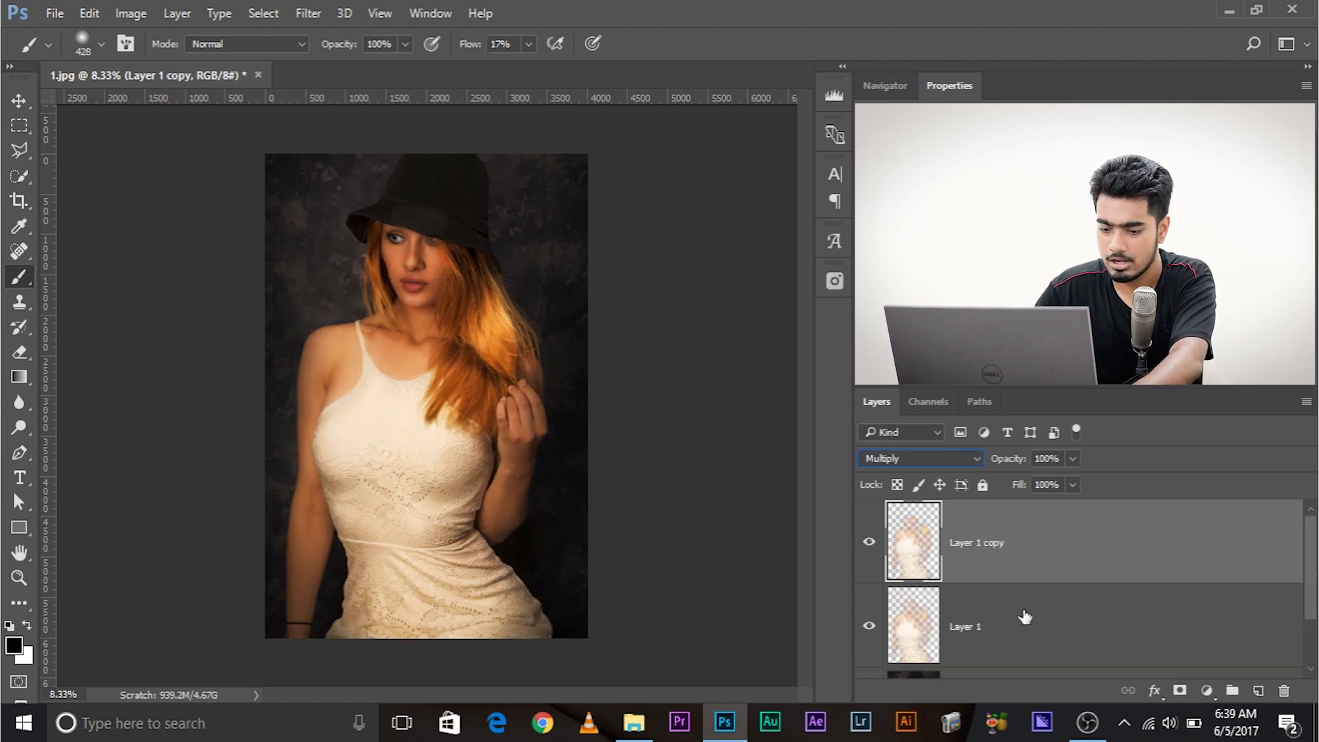
Group the two Multiply layers and add a black layer mask to the group
{"action": "left_click", "coordinate": [1020, 621], "text": "shift"}
{"action": "key", "text": "ctrl+g"}
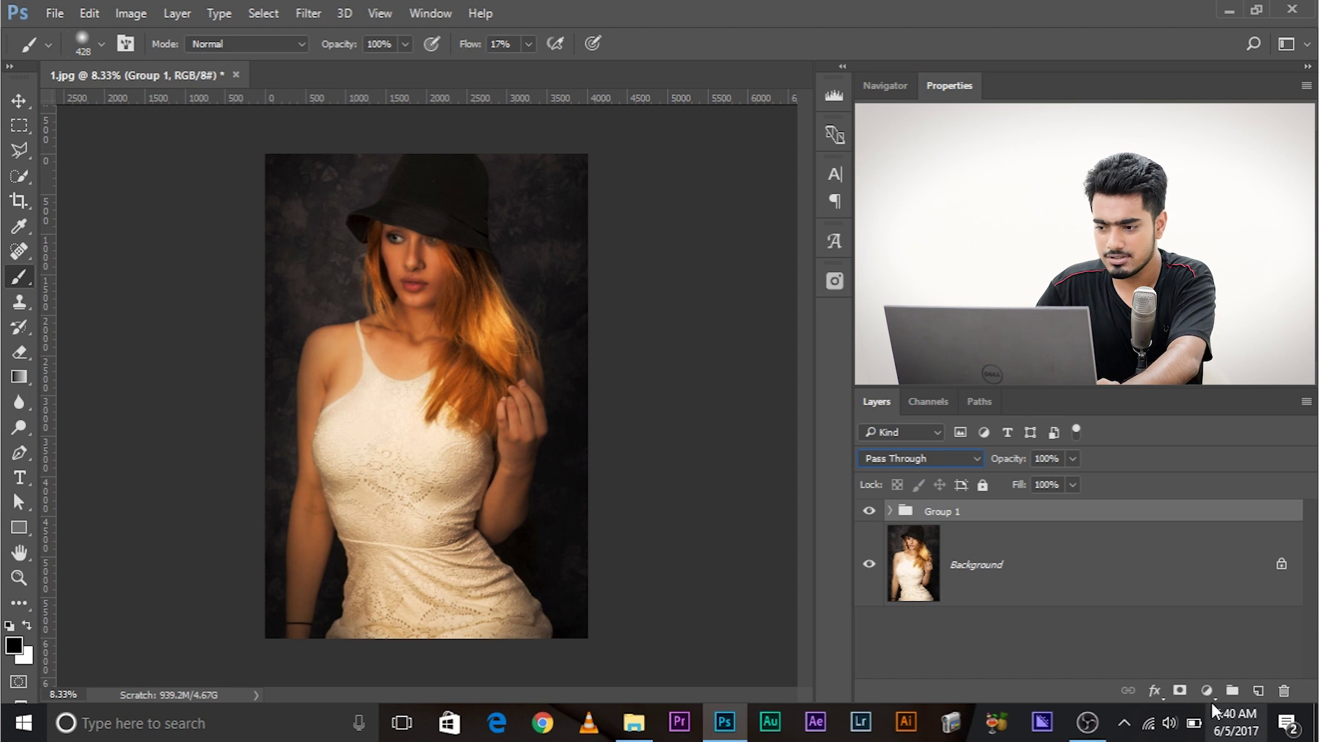
{"action": "left_click", "coordinate": [1181, 691], "text": "alt"}
Set the brush flow to 10% and paint white on the group mask over the overexposed chest area of the dress
{"action": "left_click_drag", "start_coordinate": [351, 433], "coordinate": [377, 413]}
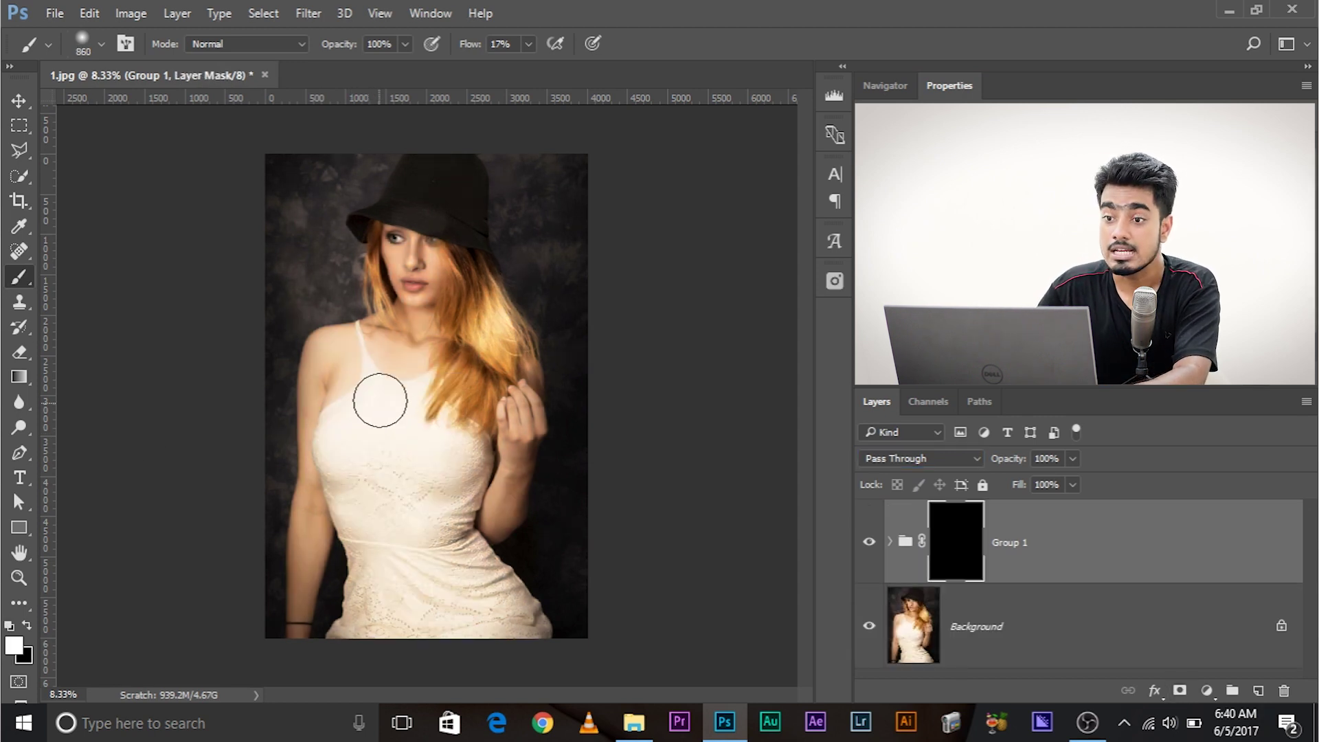
{"action": "left_click", "coordinate": [517, 44]}
{"action": "type", "text": "10"}
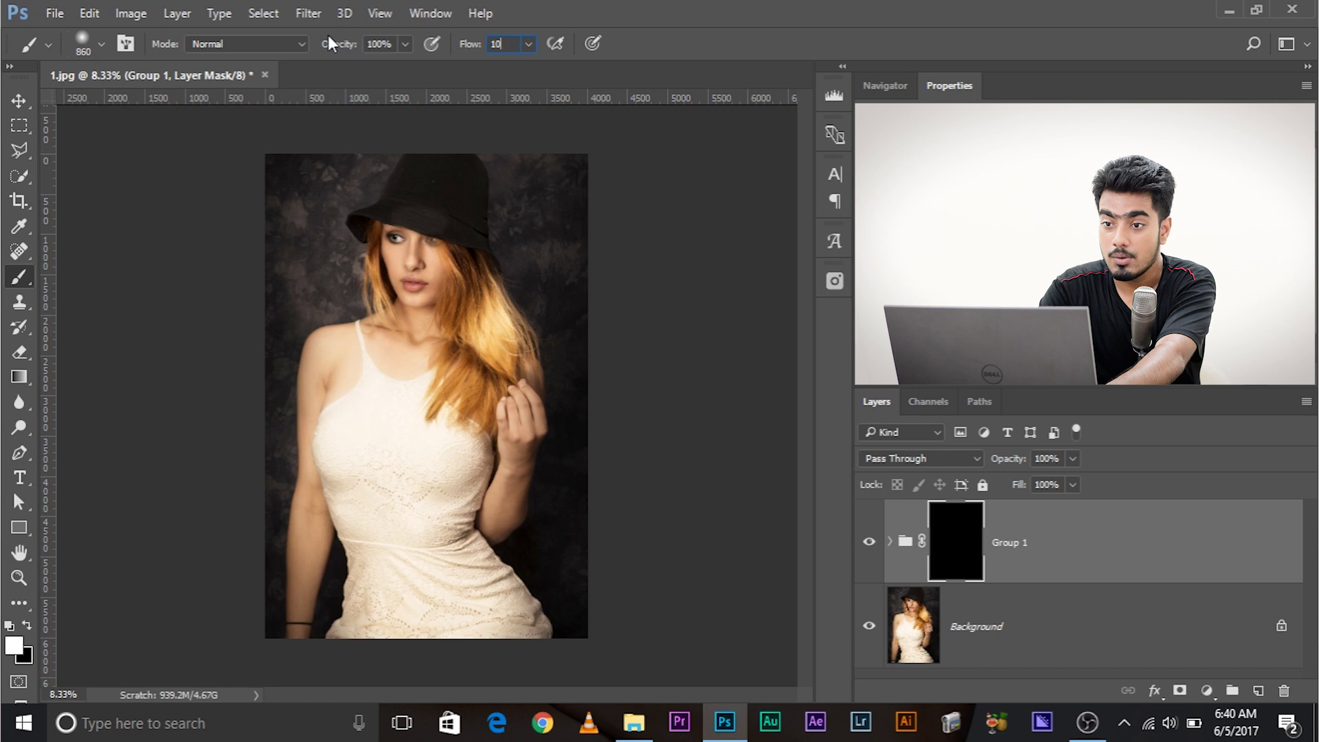
{"action": "key", "text": "Return"}
{"action": "key", "text": "ctrl+plus"}
{"action": "key", "text": "ctrl+plus"}
{"action": "mouse_move", "coordinate": [330, 425]}
{"action": "left_mouse_down"}
{"action": "mouse_move", "coordinate": [364, 407]}
{"action": "mouse_move", "coordinate": [383, 341]}
{"action": "left_mouse_up"}
{"action": "left_click_drag", "start_coordinate": [383, 463], "coordinate": [374, 462]}
{"action": "mouse_move", "coordinate": [391, 361]}
{"action": "left_mouse_down"}
{"action": "mouse_move", "coordinate": [493, 450]}
{"action": "mouse_move", "coordinate": [499, 435]}
{"action": "mouse_move", "coordinate": [446, 440]}
{"action": "left_mouse_up"}
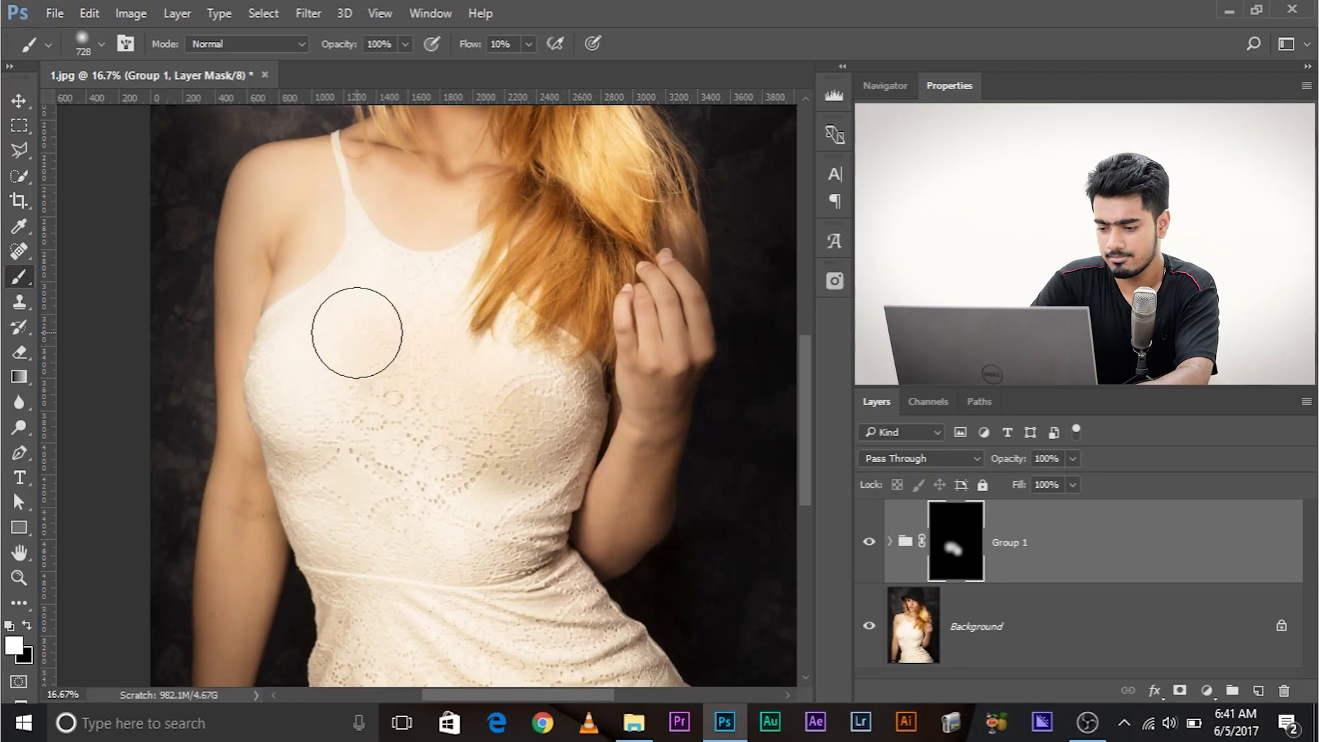
Extend the white painting on the group mask across the neckline, bust and centre lace with a smaller brush
{"action": "key", "text": "ctrl+plus"}
{"action": "key", "text": "ctrl+plus"}
{"action": "mouse_move", "coordinate": [336, 335]}
{"action": "left_mouse_down"}
{"action": "mouse_move", "coordinate": [361, 405]}
{"action": "mouse_move", "coordinate": [315, 410]}
{"action": "left_mouse_up"}
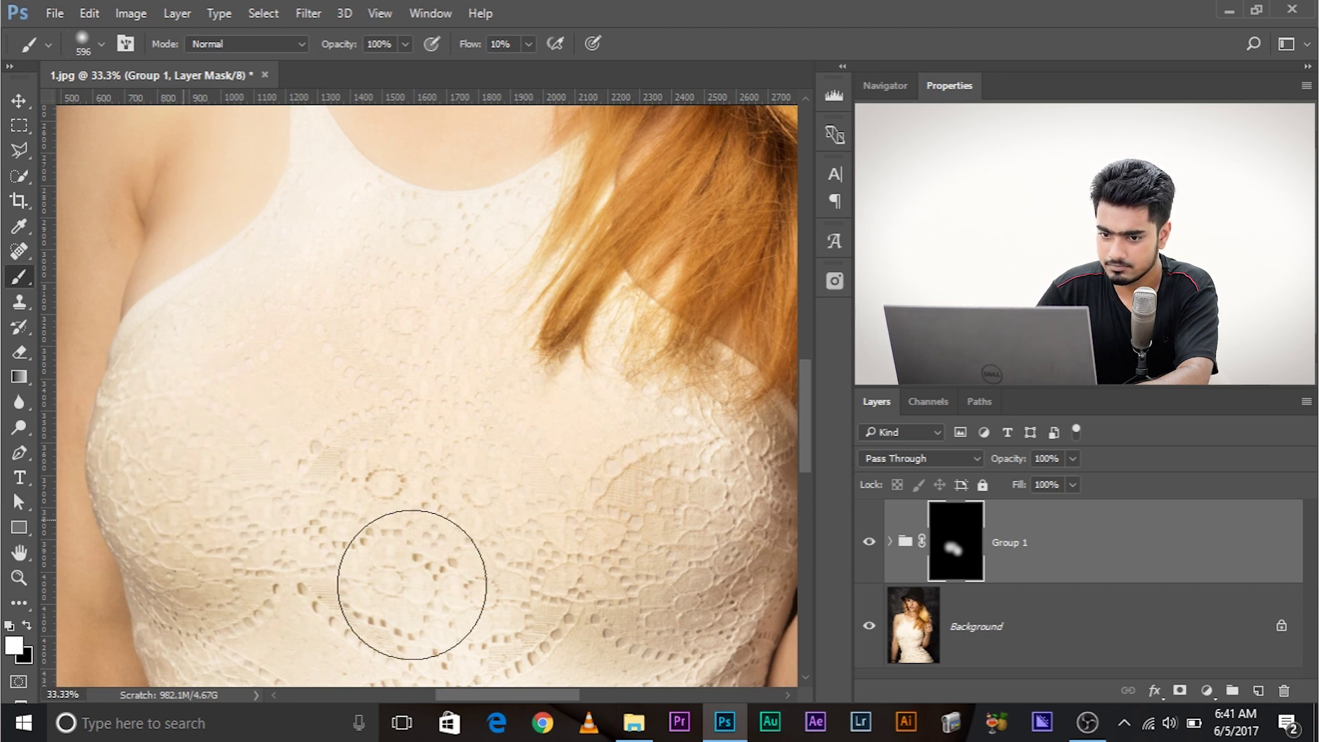
{"action": "left_click_drag", "start_coordinate": [313, 541], "coordinate": [411, 603]}
{"action": "mouse_move", "coordinate": [492, 368]}
{"action": "left_mouse_down"}
{"action": "mouse_move", "coordinate": [508, 465]}
{"action": "mouse_move", "coordinate": [426, 455]}
{"action": "left_mouse_up"}
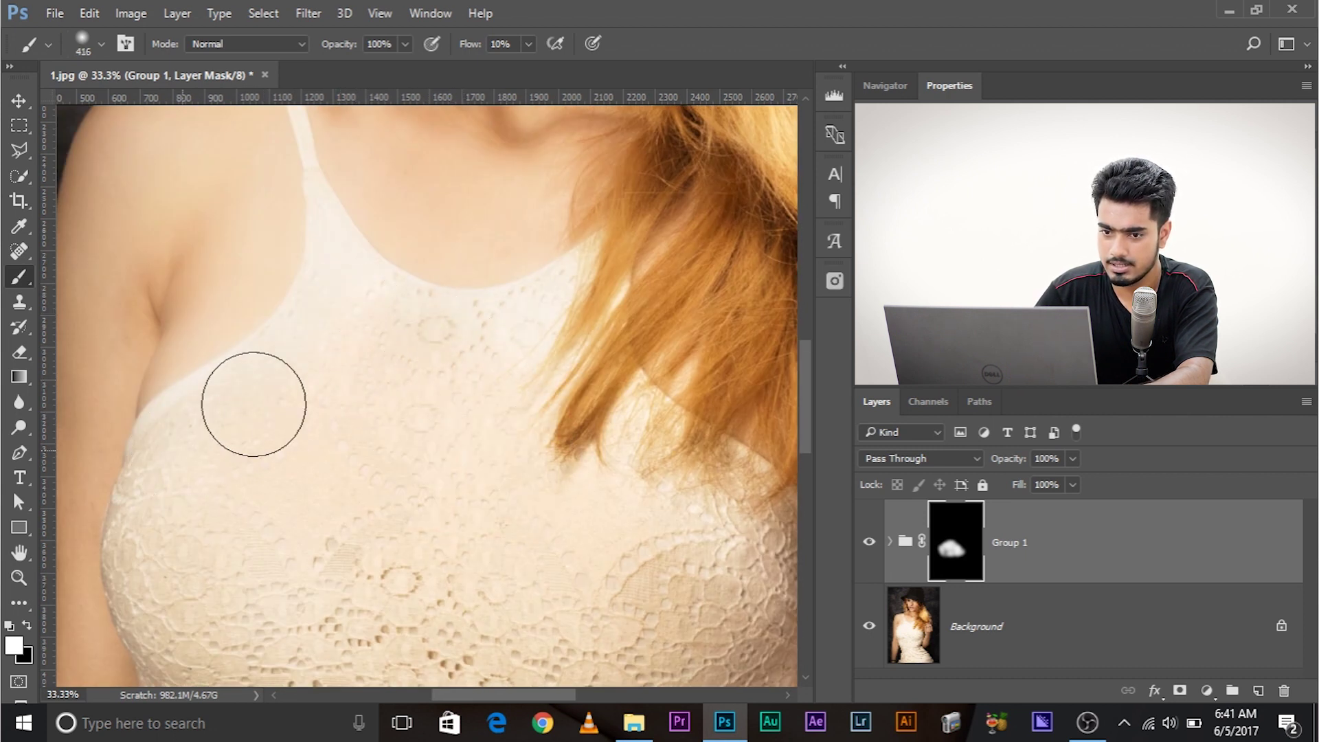
{"action": "mouse_move", "coordinate": [453, 392]}
{"action": "left_mouse_down"}
{"action": "mouse_move", "coordinate": [503, 349]}
{"action": "mouse_move", "coordinate": [183, 446]}
{"action": "left_mouse_up"}
{"action": "left_click_drag", "start_coordinate": [380, 580], "coordinate": [408, 386]}
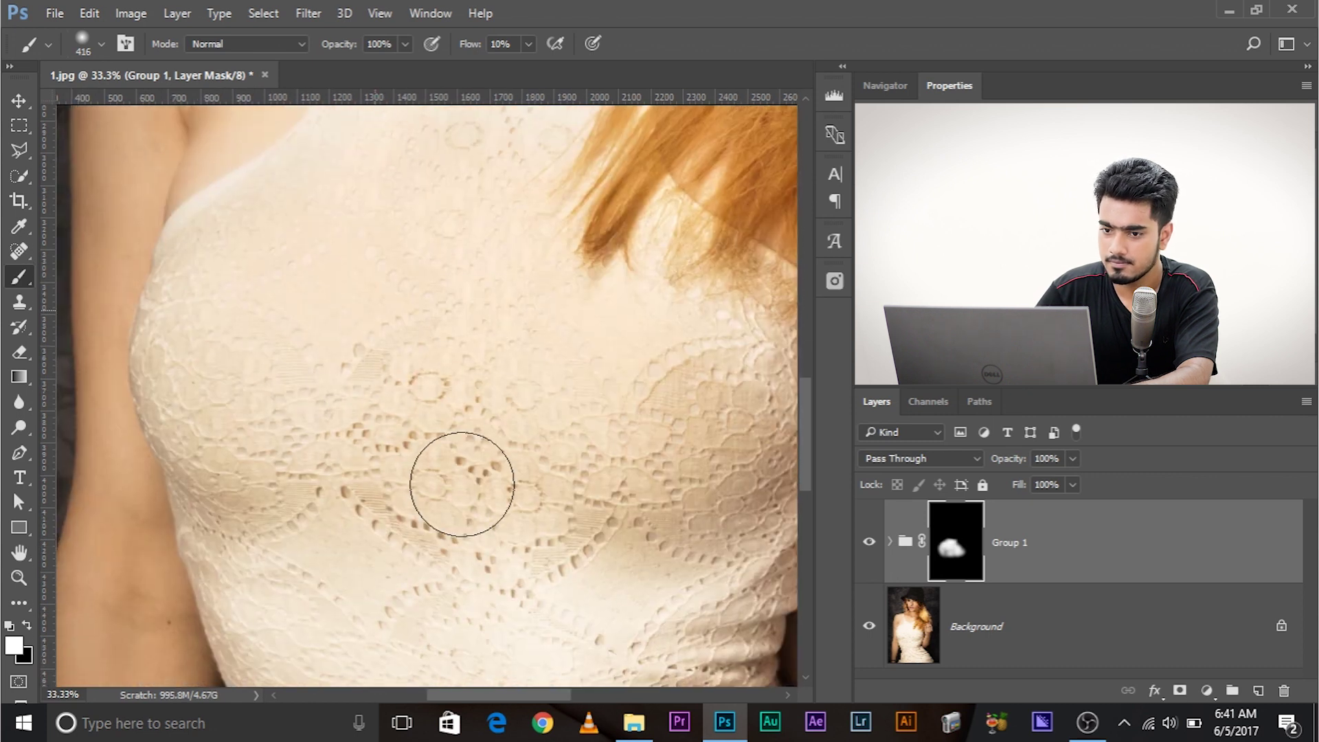
Paint white on the group mask over the waist and skirt of the dress with a larger brush
{"action": "scroll", "coordinate": [624, 461], "scroll_direction": "down", "scroll_amount": 5}
{"action": "key", "text": "bracketright"}
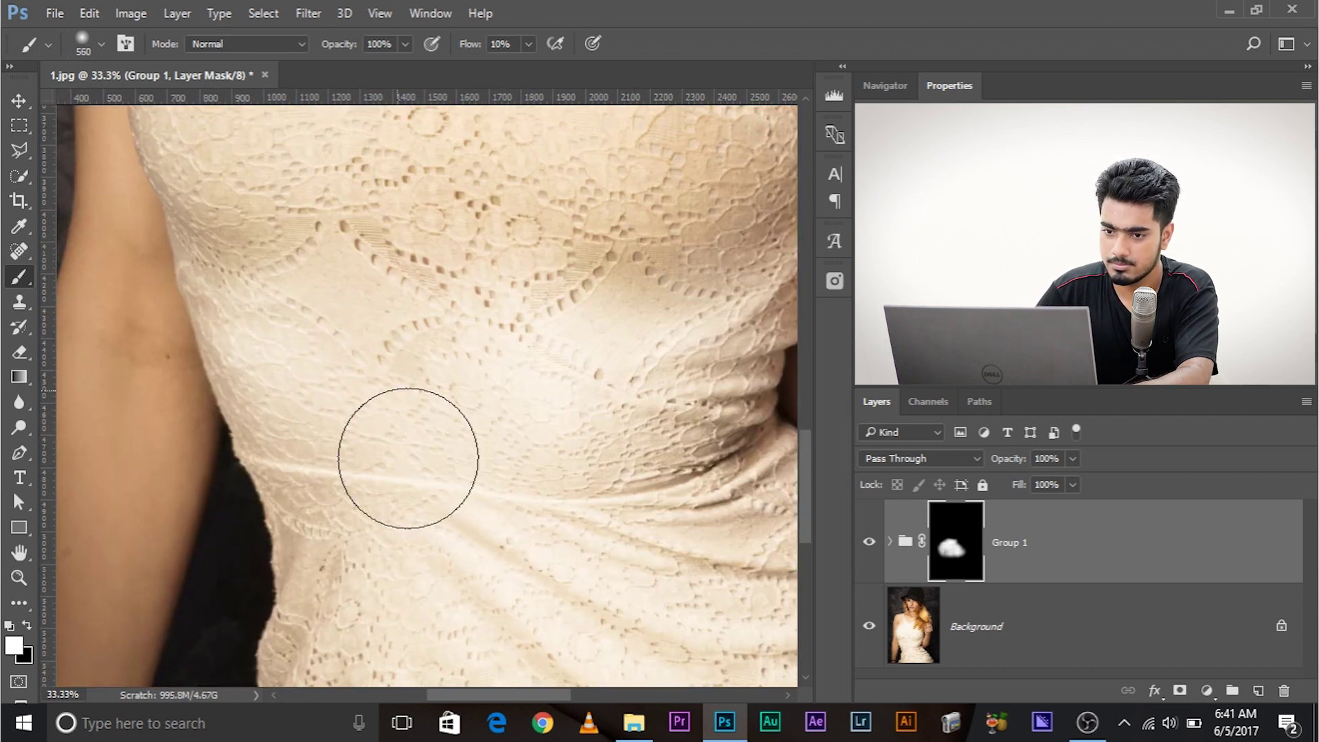
{"action": "mouse_move", "coordinate": [325, 376]}
{"action": "left_mouse_down"}
{"action": "mouse_move", "coordinate": [527, 275]}
{"action": "mouse_move", "coordinate": [568, 387]}
{"action": "mouse_move", "coordinate": [648, 394]}
{"action": "mouse_move", "coordinate": [475, 466]}
{"action": "mouse_move", "coordinate": [292, 317]}
{"action": "mouse_move", "coordinate": [376, 484]}
{"action": "left_mouse_up"}
{"action": "left_click_drag", "start_coordinate": [556, 567], "coordinate": [460, 368]}
{"action": "key", "text": "bracketright"}
{"action": "mouse_move", "coordinate": [309, 356]}
{"action": "left_mouse_down"}
{"action": "mouse_move", "coordinate": [359, 462]}
{"action": "mouse_move", "coordinate": [472, 377]}
{"action": "mouse_move", "coordinate": [659, 564]}
{"action": "mouse_move", "coordinate": [722, 566]}
{"action": "mouse_move", "coordinate": [620, 461]}
{"action": "mouse_move", "coordinate": [368, 577]}
{"action": "mouse_move", "coordinate": [571, 540]}
{"action": "mouse_move", "coordinate": [586, 414]}
{"action": "mouse_move", "coordinate": [667, 429]}
{"action": "mouse_move", "coordinate": [597, 329]}
{"action": "mouse_move", "coordinate": [575, 380]}
{"action": "left_mouse_up"}
{"action": "scroll", "coordinate": [576, 379], "scroll_direction": "down", "scroll_amount": 4}
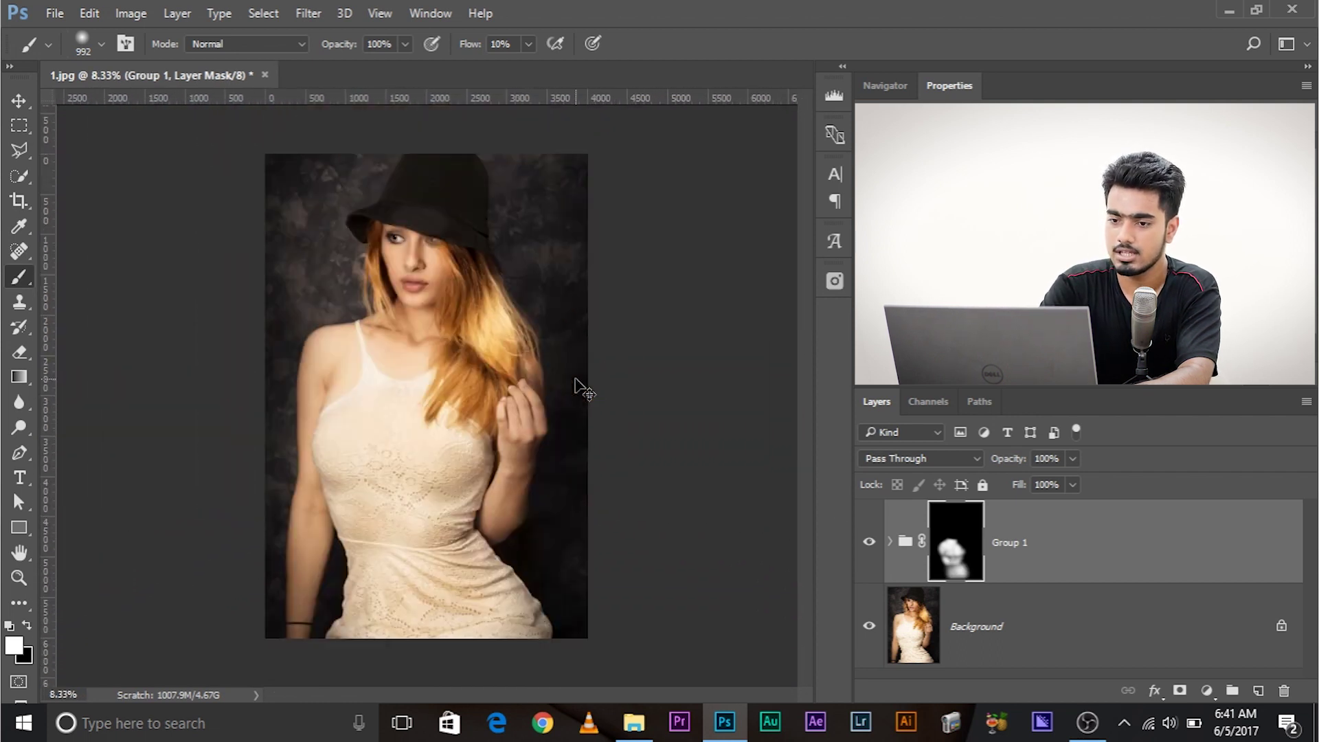
Hide and show Group 1 to compare the dress with and without the recovered highlights, and examine it closer
{"action": "left_click", "coordinate": [869, 541]}
{"action": "left_click", "coordinate": [869, 541]}
{"action": "key", "text": "ctrl+plus"}
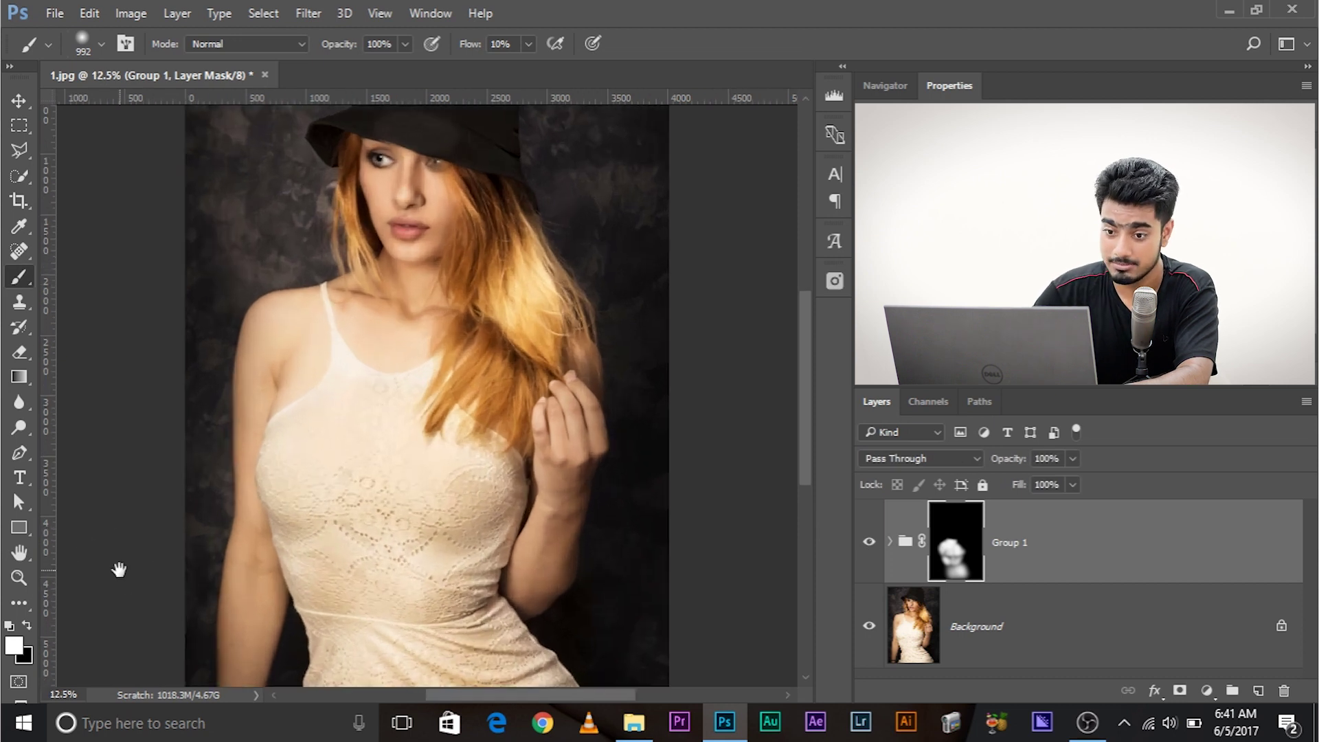
{"action": "left_click_drag", "start_coordinate": [418, 542], "coordinate": [393, 450]}
{"action": "right_click", "coordinate": [339, 482], "text": "alt"}
{"action": "left_click_drag", "start_coordinate": [340, 483], "coordinate": [353, 483]}
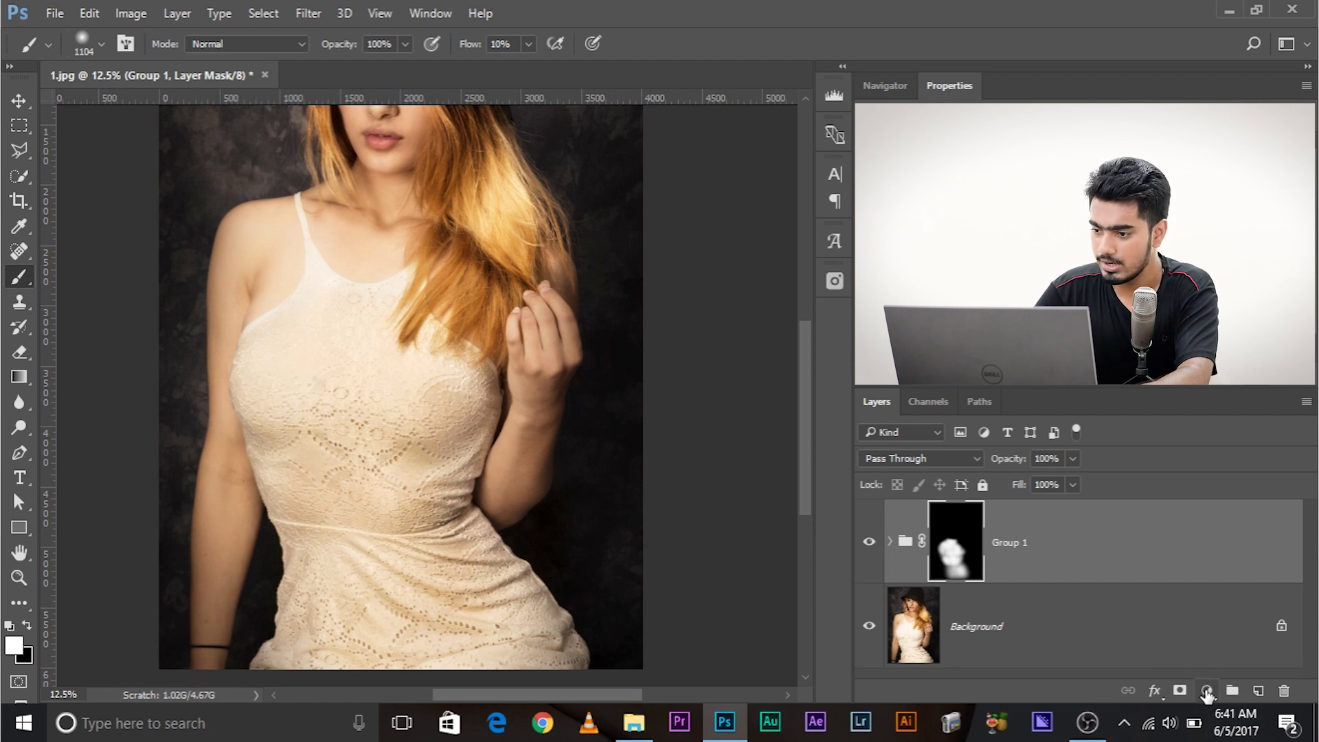
Add a Vibrance adjustment layer above Group 1, clip it to the group and set Vibrance to -58
{"action": "left_click", "coordinate": [1209, 692]}
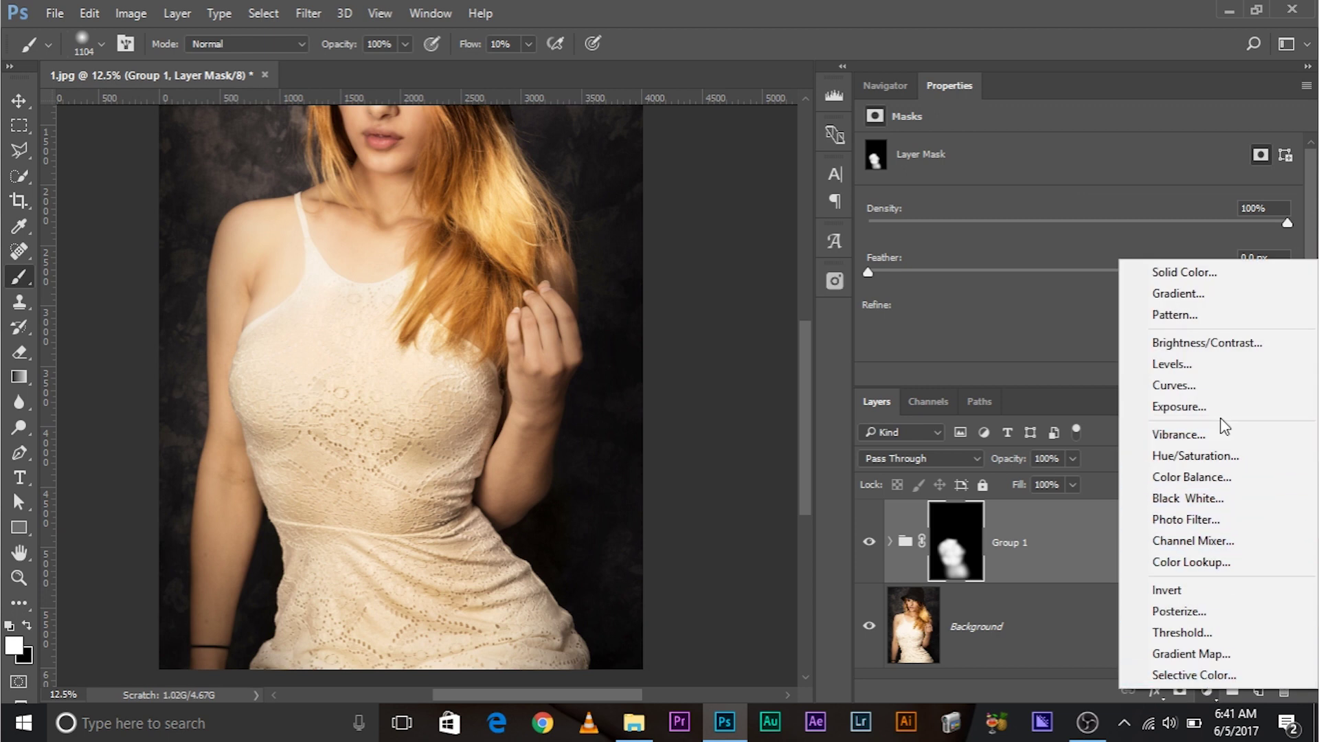
{"action": "left_click", "coordinate": [1219, 440]}
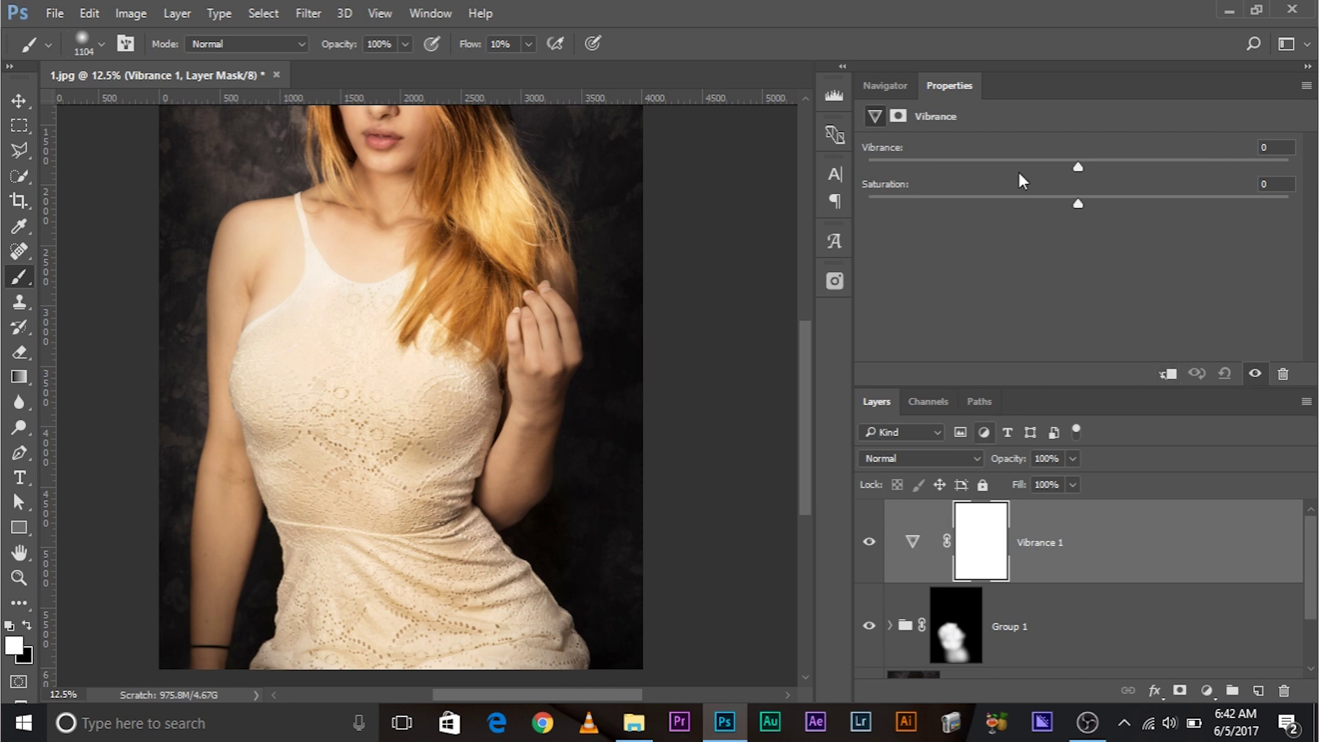
{"action": "scroll", "coordinate": [988, 579], "scroll_direction": "down", "scroll_amount": 2}
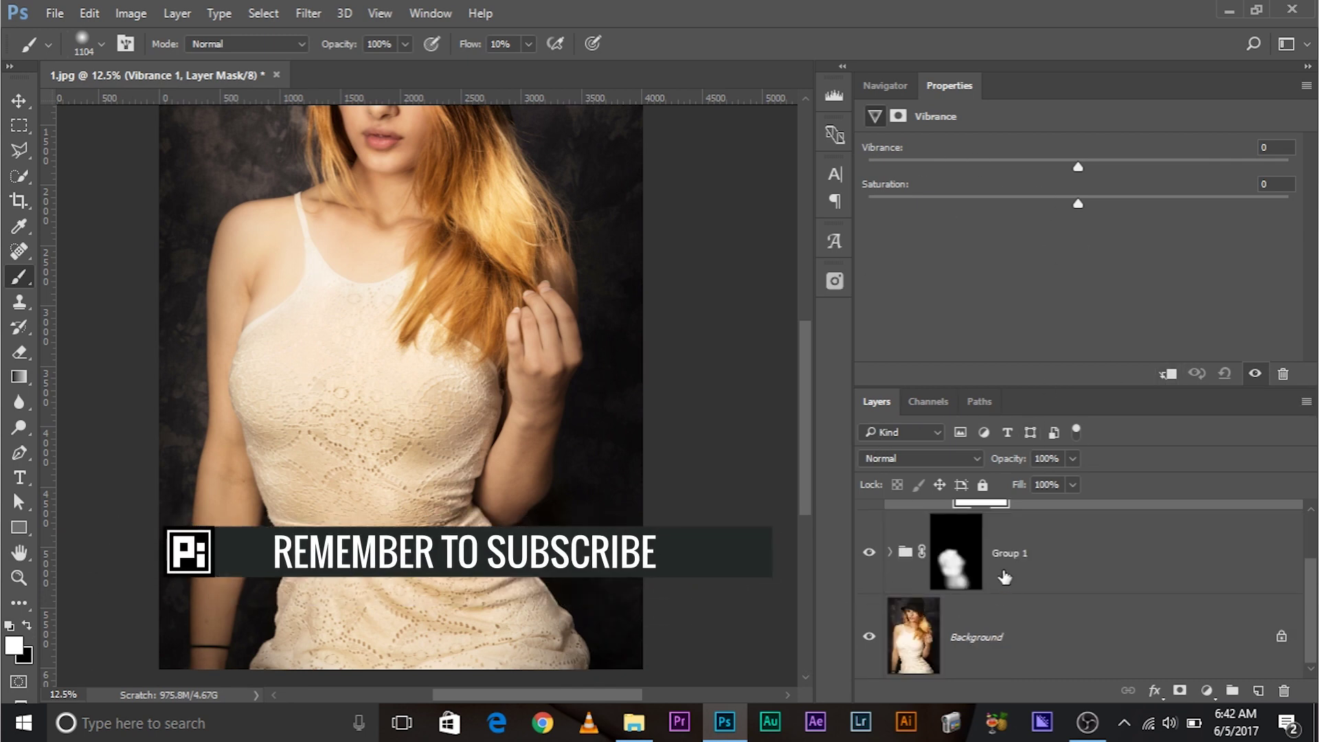
{"action": "scroll", "coordinate": [1039, 584], "scroll_direction": "up", "scroll_amount": 1}
{"action": "left_click", "coordinate": [1167, 374]}
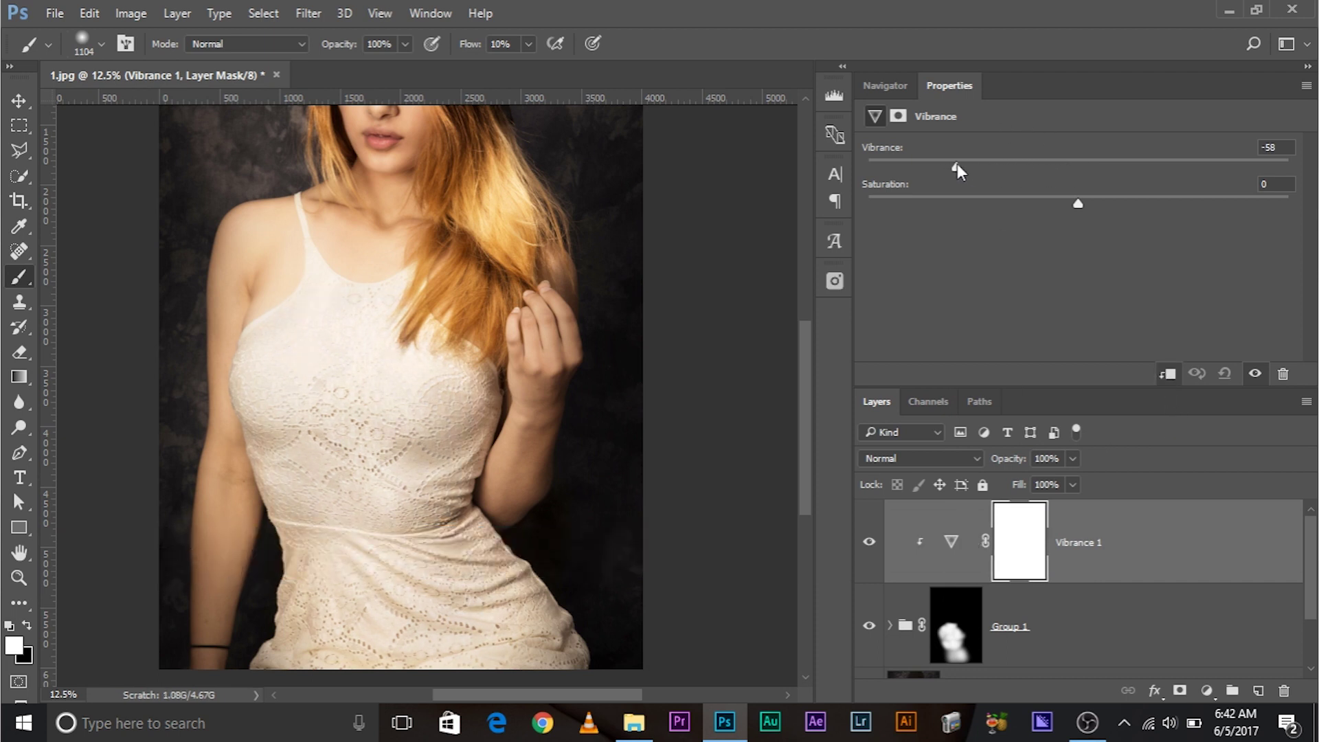
Compare the dress with and without the Vibrance layer, and against the Background alone
{"action": "left_click", "coordinate": [870, 542]}
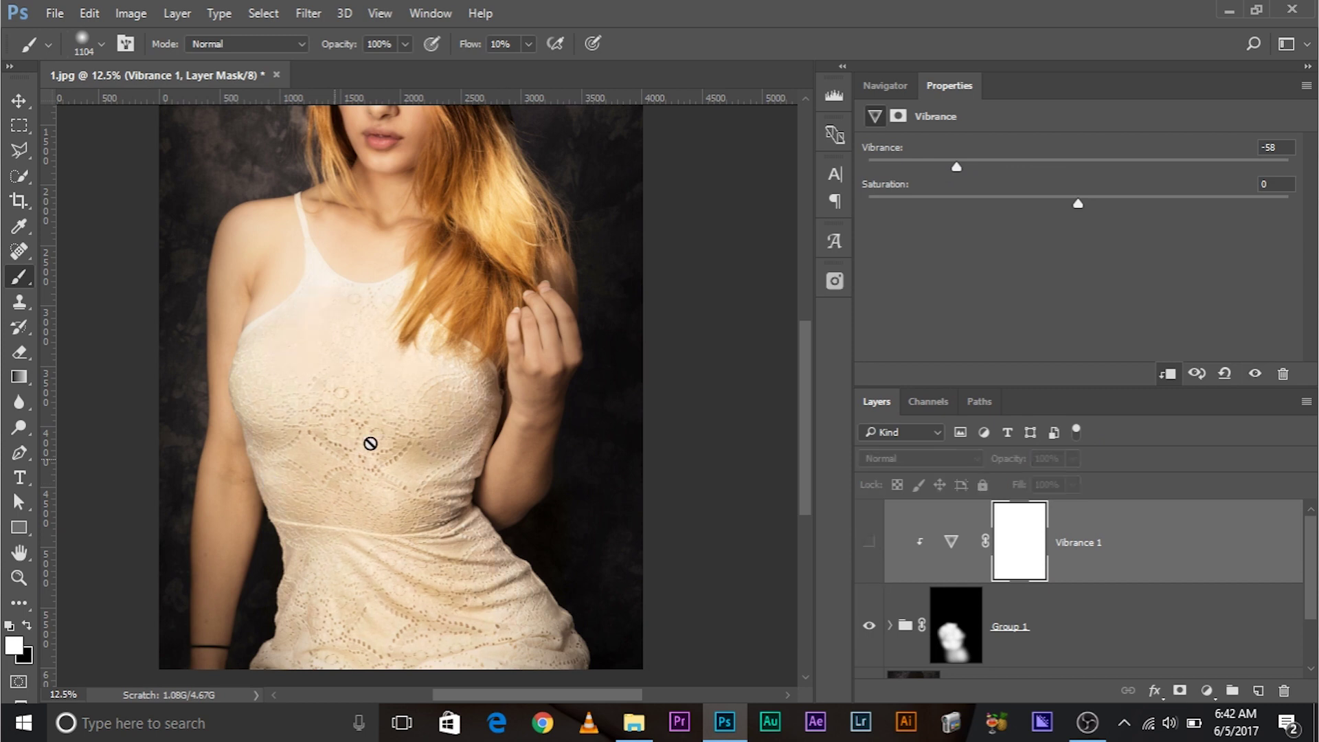
{"action": "left_click", "coordinate": [869, 543]}
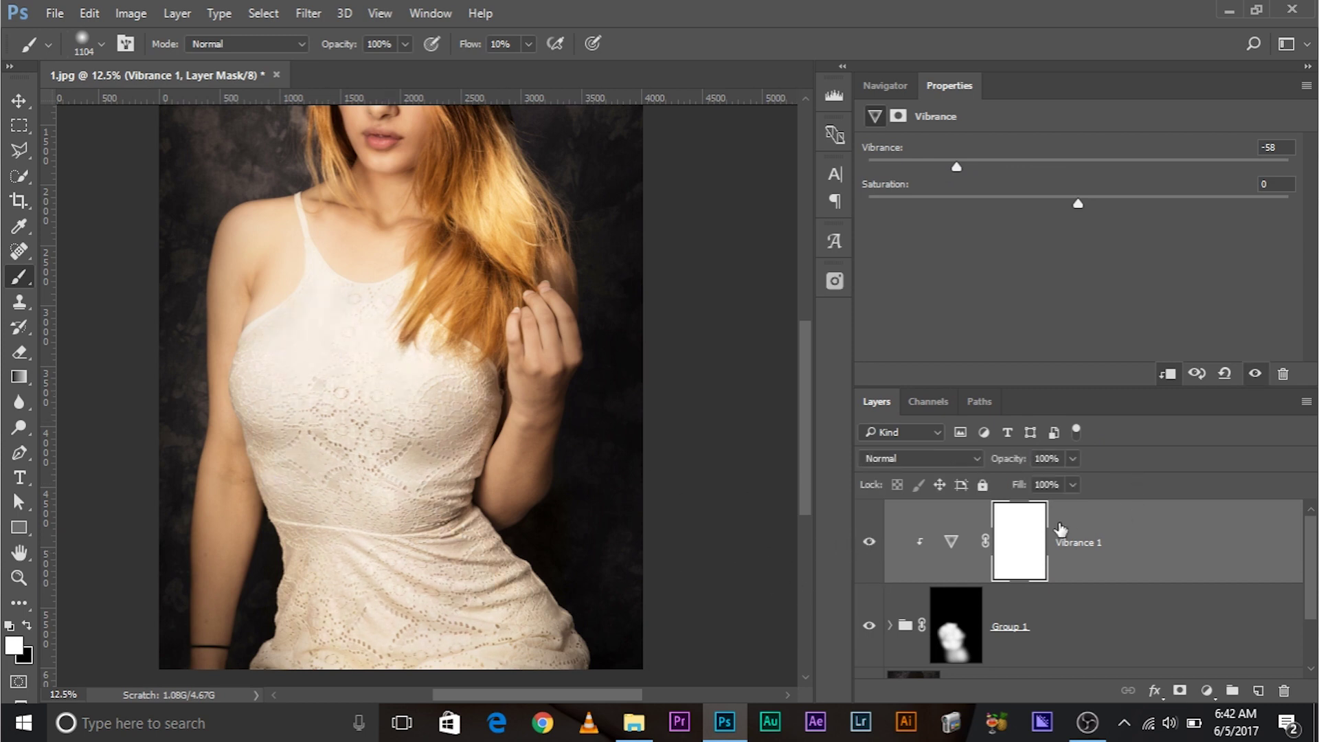
{"action": "scroll", "coordinate": [1085, 524], "scroll_direction": "down", "scroll_amount": 1}
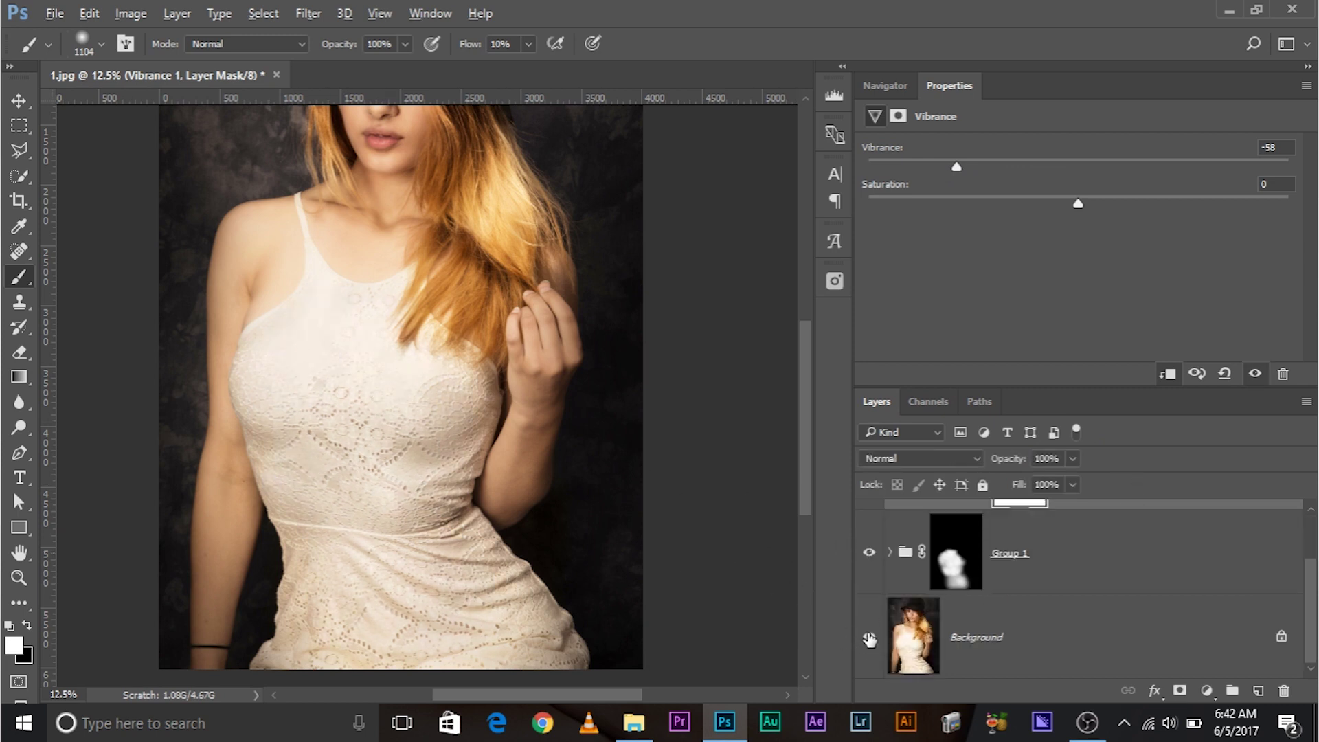
{"action": "left_click", "coordinate": [870, 639], "text": "alt"}
{"action": "left_click", "coordinate": [869, 639], "text": "alt"}
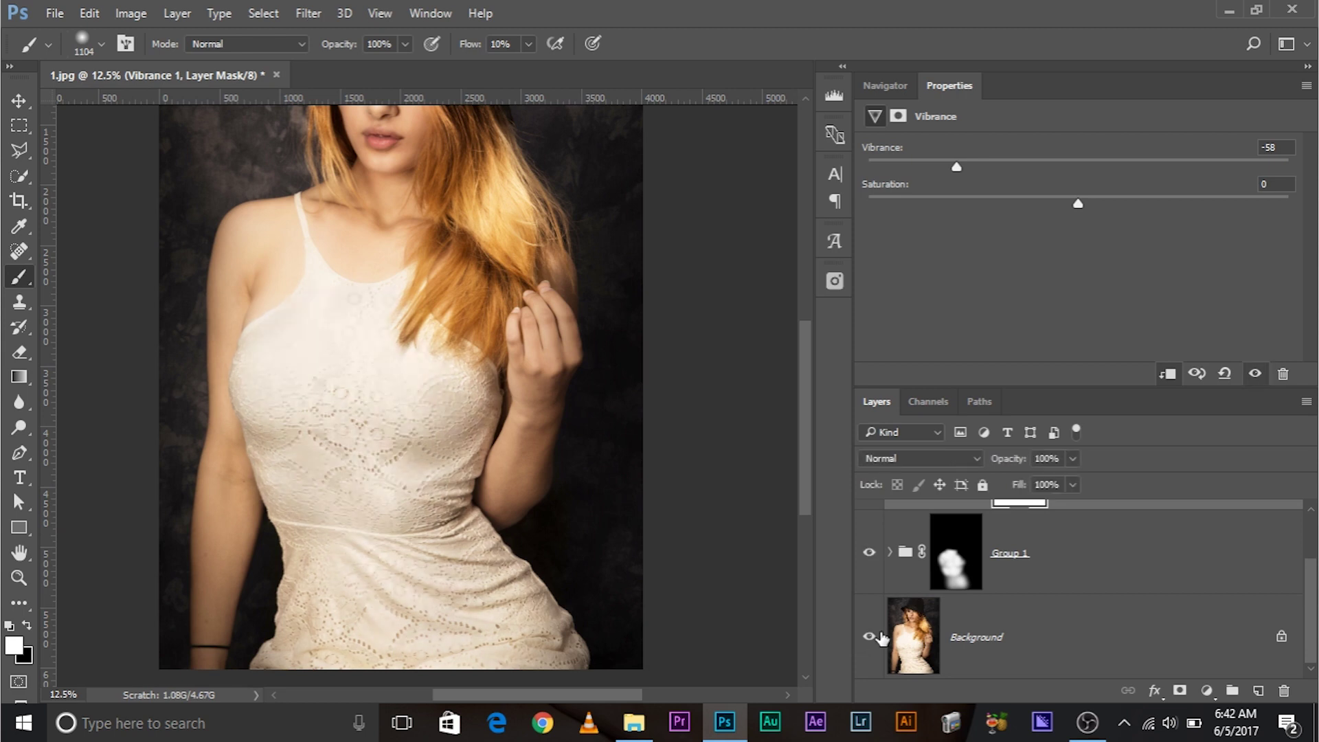
Select the Group 1 mask and paint more white over the bust, waist and skirt of the dress
{"action": "left_click", "coordinate": [965, 556]}
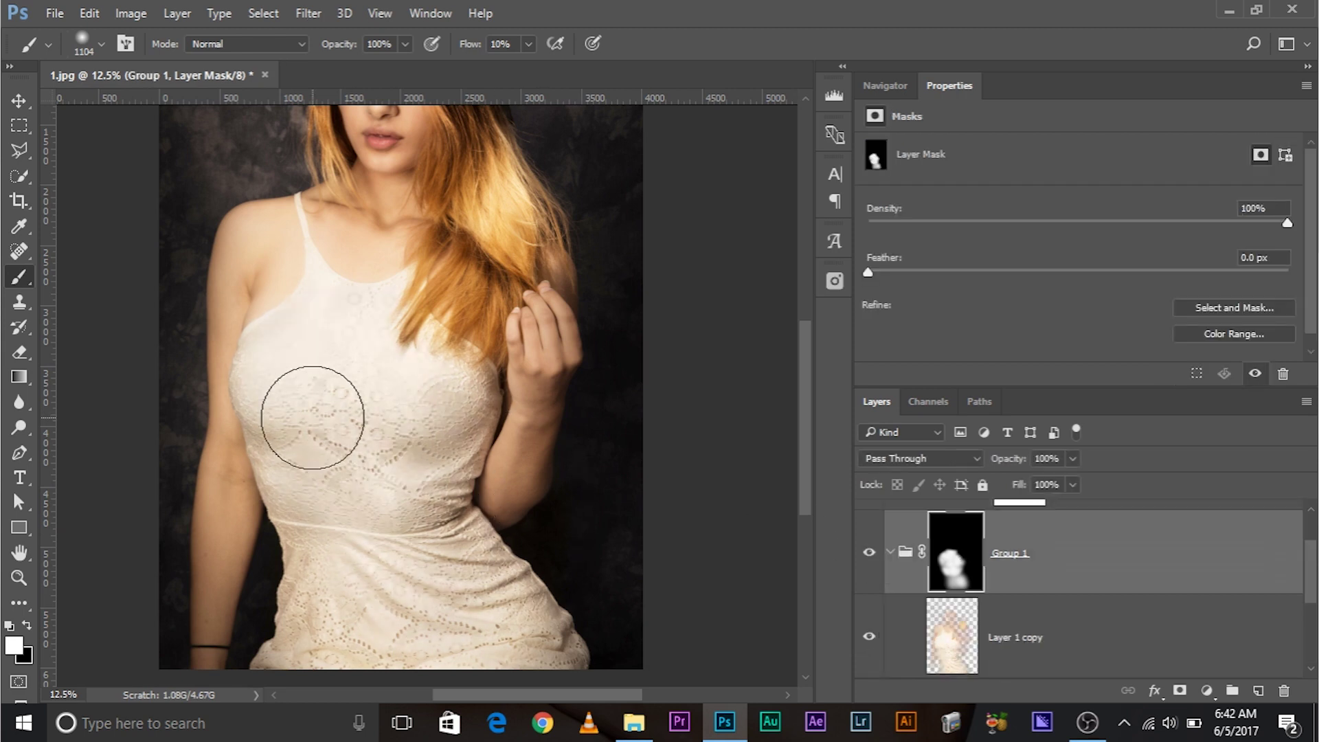
{"action": "scroll", "coordinate": [312, 417], "scroll_direction": "up", "scroll_amount": 3}
{"action": "scroll", "coordinate": [351, 353], "scroll_direction": "down", "scroll_amount": 2}
{"action": "left_click_drag", "start_coordinate": [390, 406], "coordinate": [353, 340]}
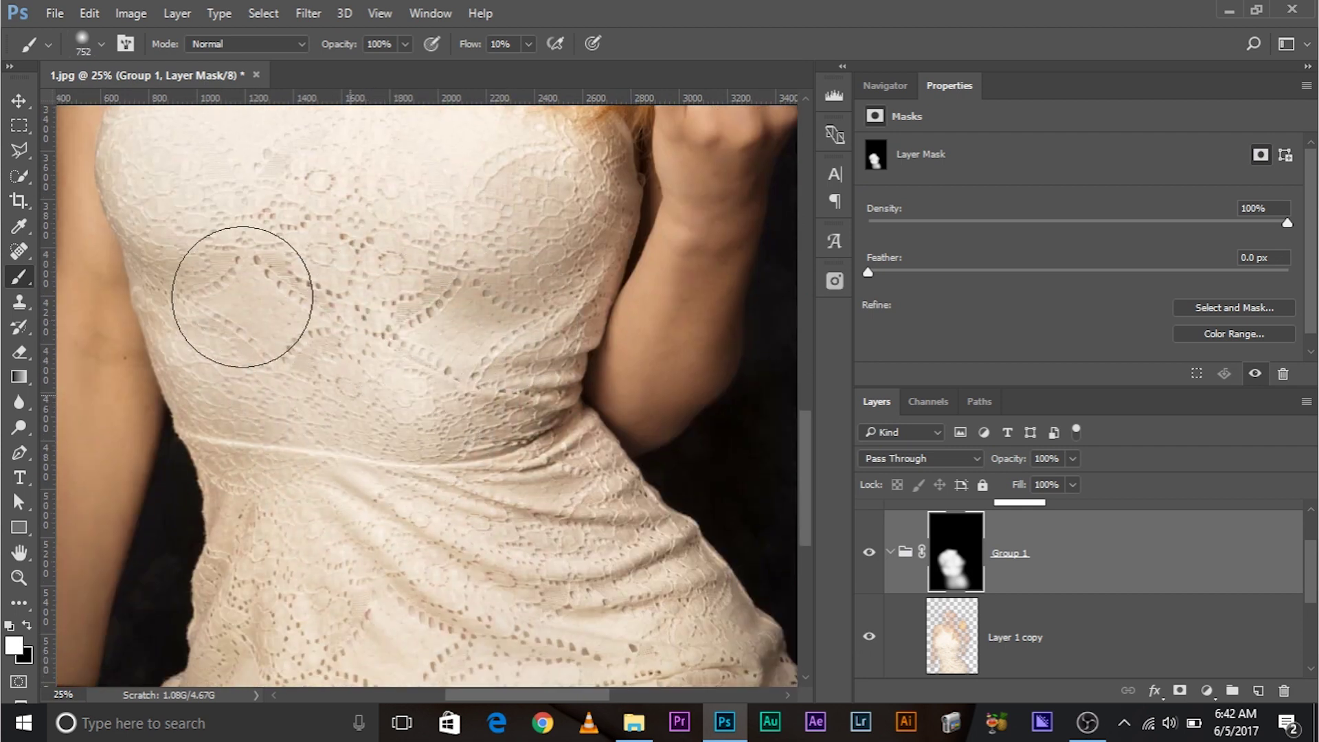
{"action": "left_click_drag", "start_coordinate": [421, 279], "coordinate": [488, 501]}
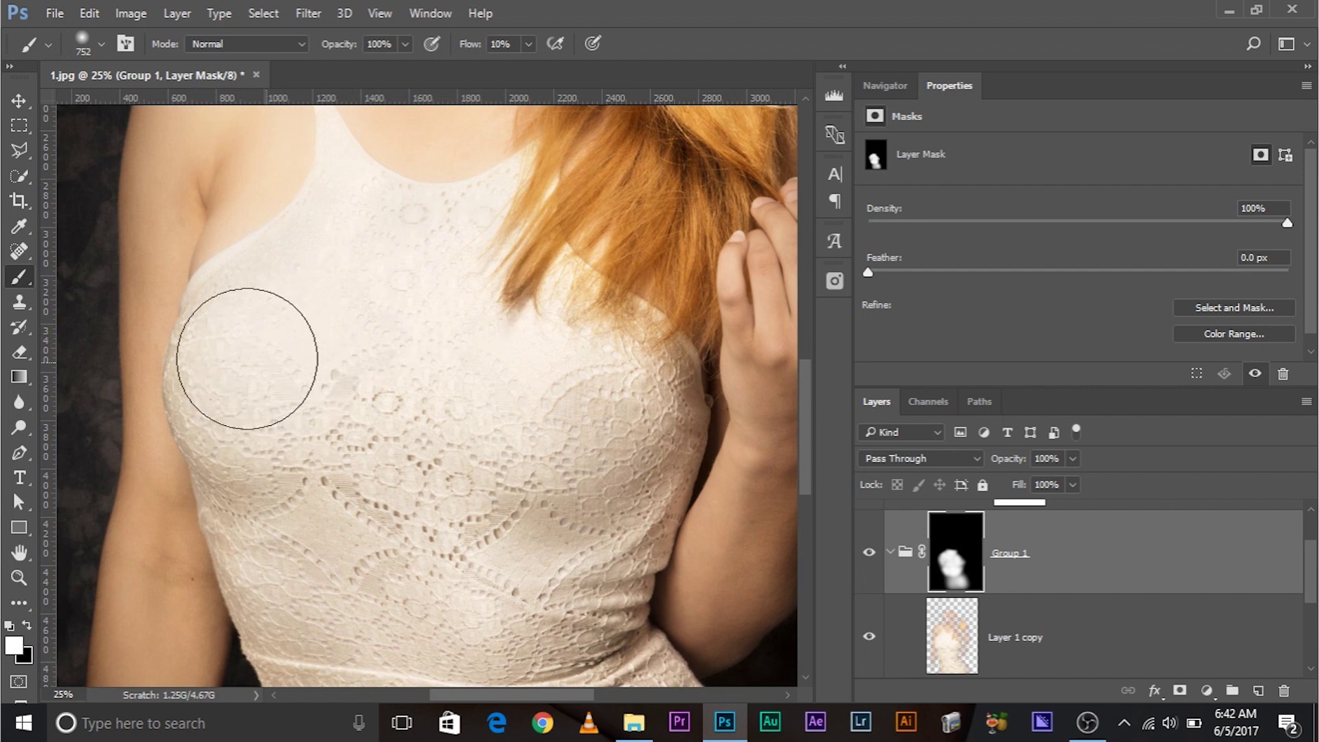
{"action": "scroll", "coordinate": [383, 536], "scroll_direction": "down", "scroll_amount": 4}
{"action": "mouse_move", "coordinate": [491, 647]}
{"action": "left_mouse_down"}
{"action": "mouse_move", "coordinate": [718, 618]}
{"action": "mouse_move", "coordinate": [546, 628]}
{"action": "mouse_move", "coordinate": [508, 649]}
{"action": "left_mouse_up"}
Fit the whole portrait in view and show only the Background layer to compare with the original
{"action": "key", "text": "ctrl+minus"}
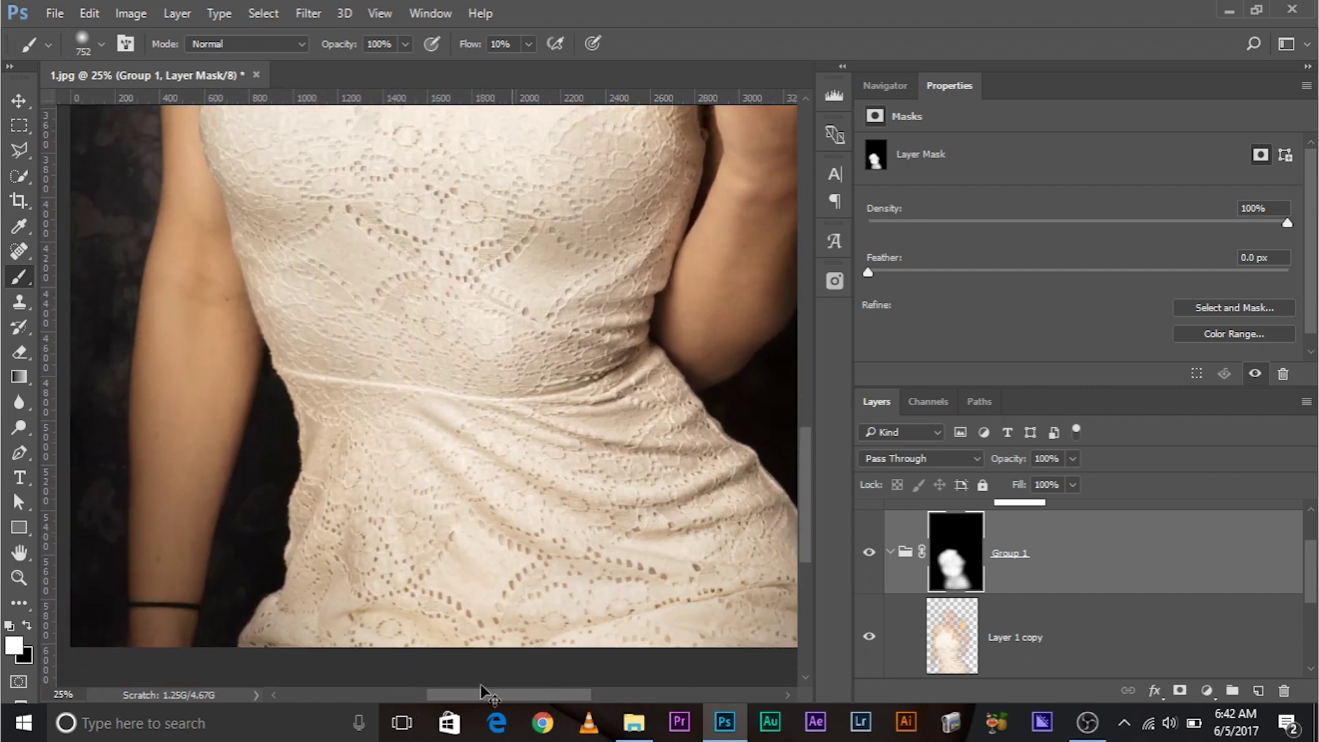
{"action": "key", "text": "ctrl+0"}
{"action": "scroll", "coordinate": [870, 632], "scroll_direction": "down", "scroll_amount": 2}
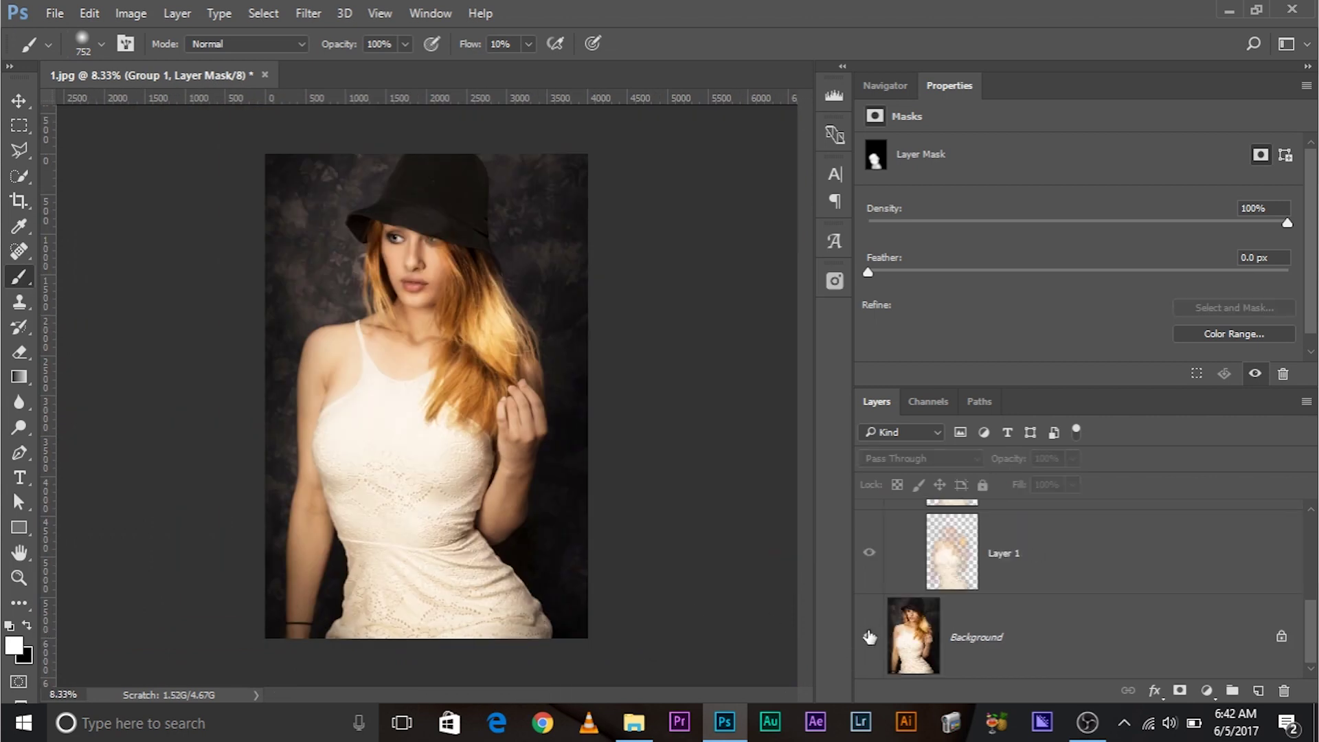